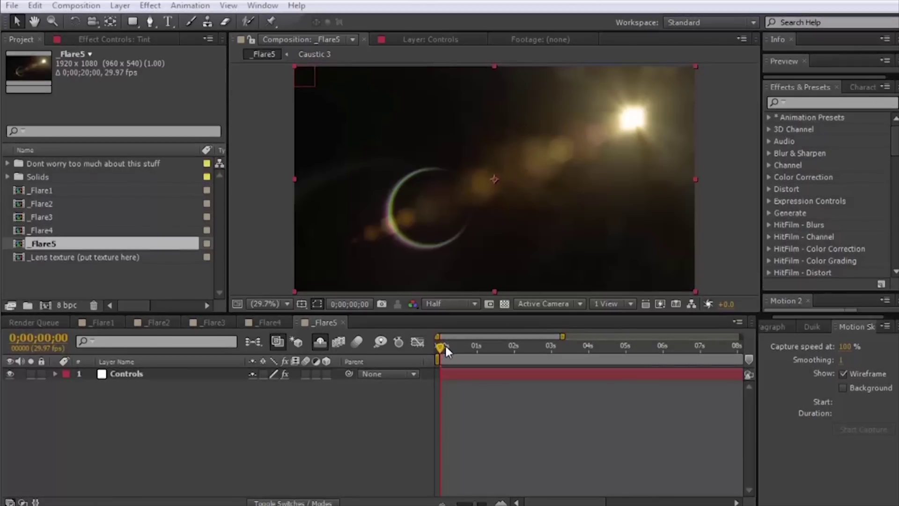
In _Flare4, place the Controls layer's flare center at mid-left, 504.7, 528.2.
left_click(262, 323)
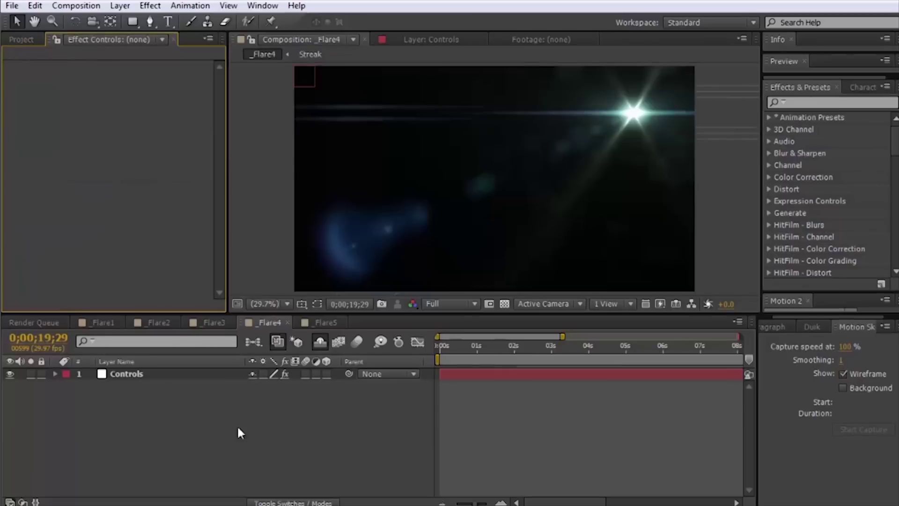
left_click(140, 373)
left_click(133, 78)
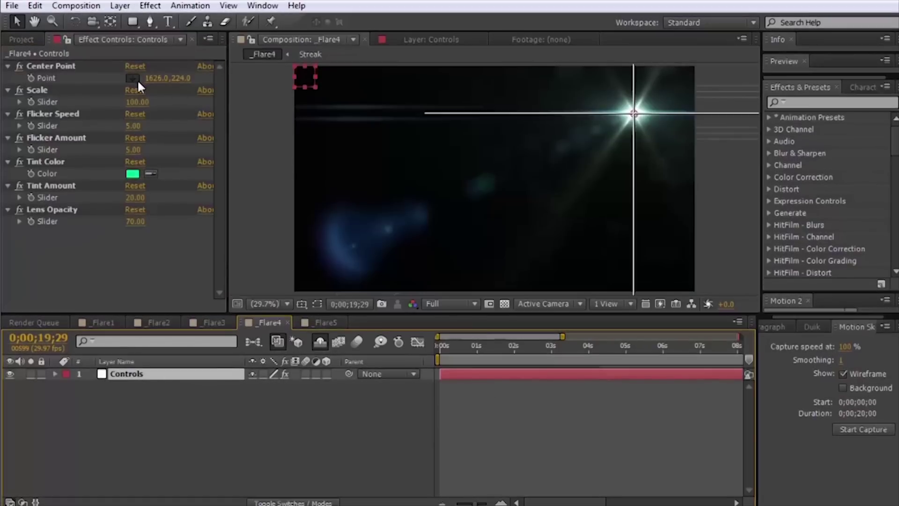
left_click(398, 131)
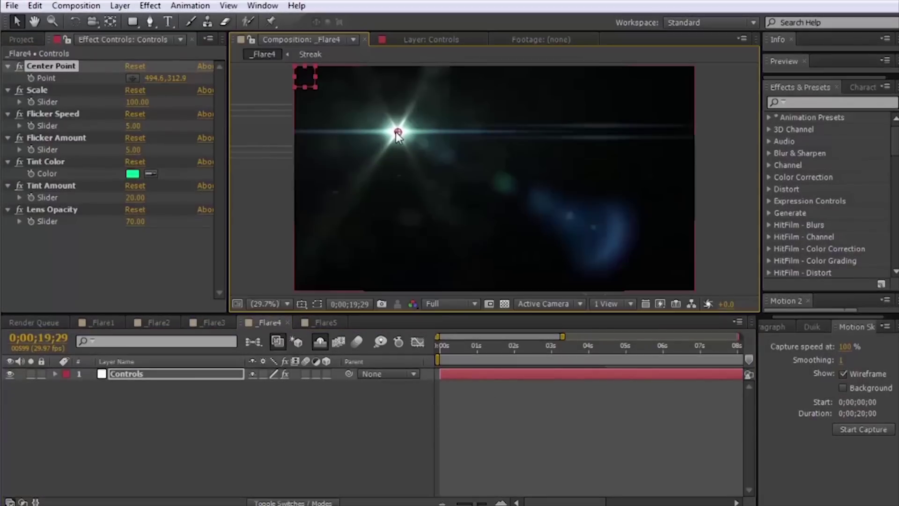
left_click_drag(390, 147, 398, 178)
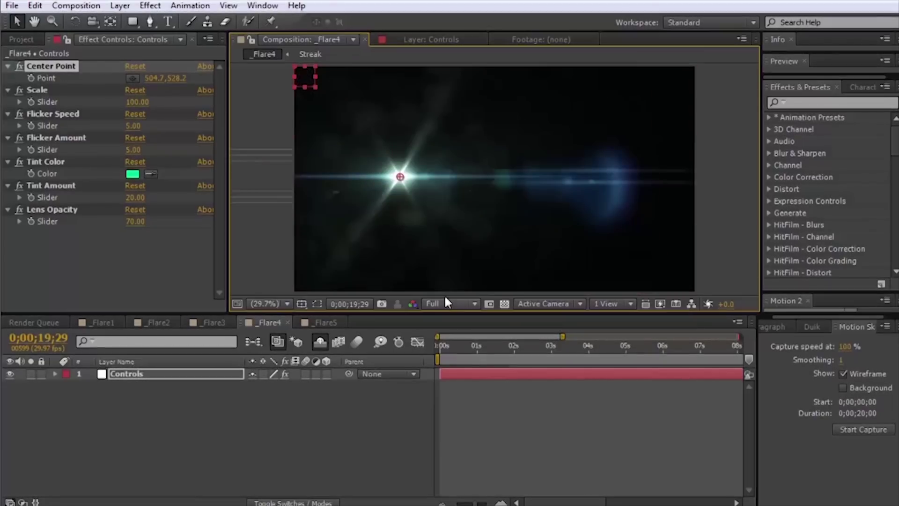
Make the composition viewer taller and wider.
left_click_drag(755, 313, 755, 402)
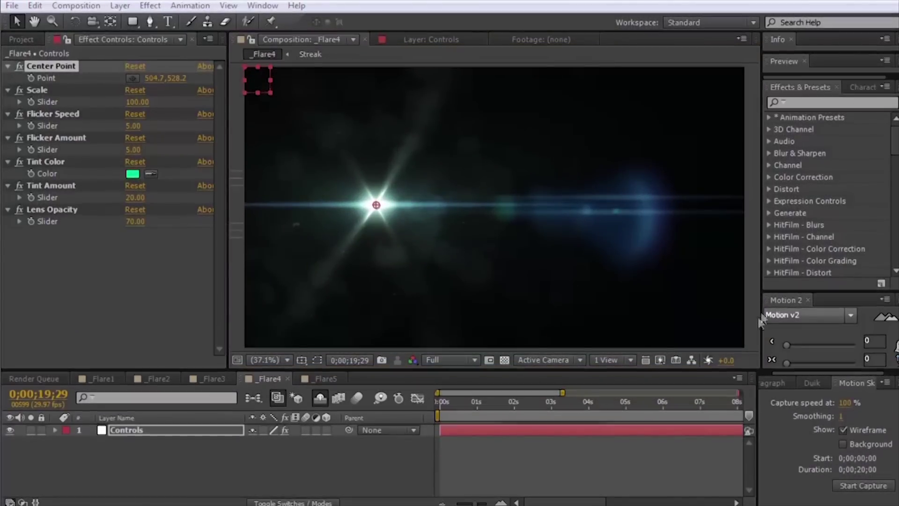
left_click_drag(761, 306, 826, 306)
left_click(455, 403)
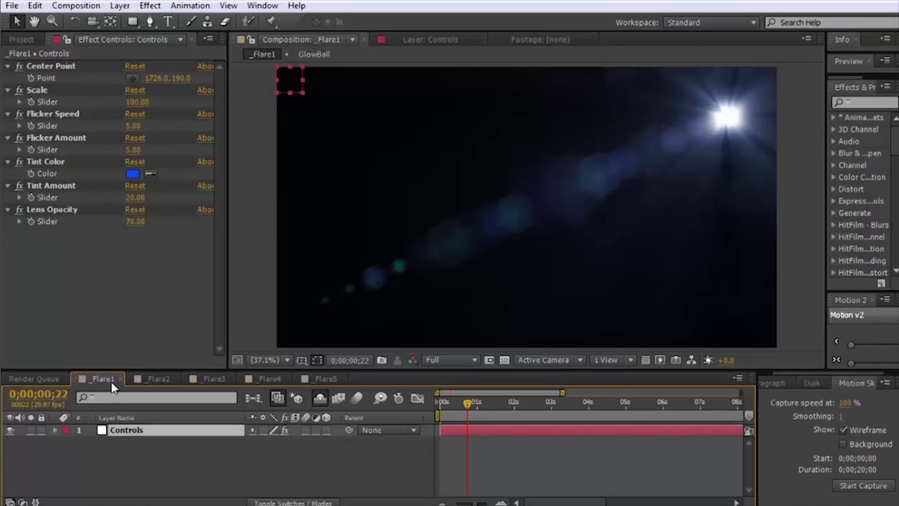
Open the _Flare1 Controls layer in its own viewer to see the blue GlowBall flare.
double_click(119, 430)
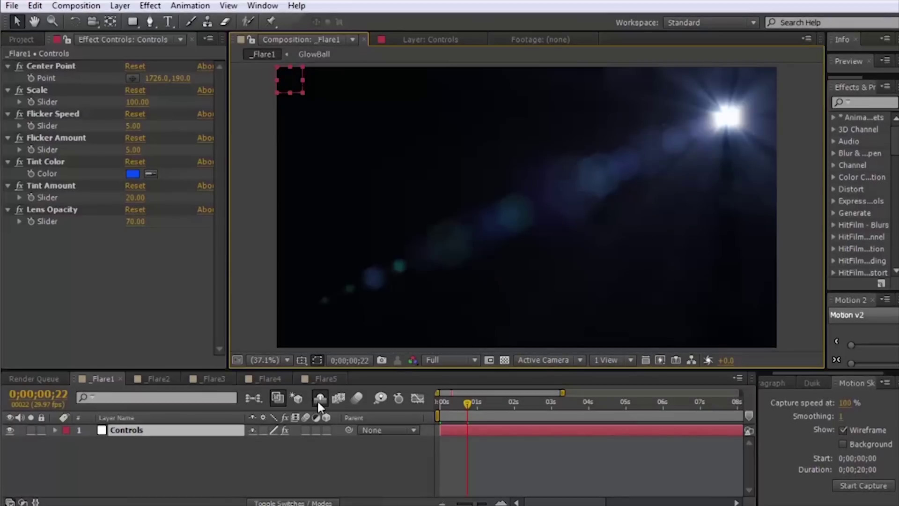
left_click(318, 399)
scroll(229, 462, "down", 5)
scroll(226, 468, "down", 5)
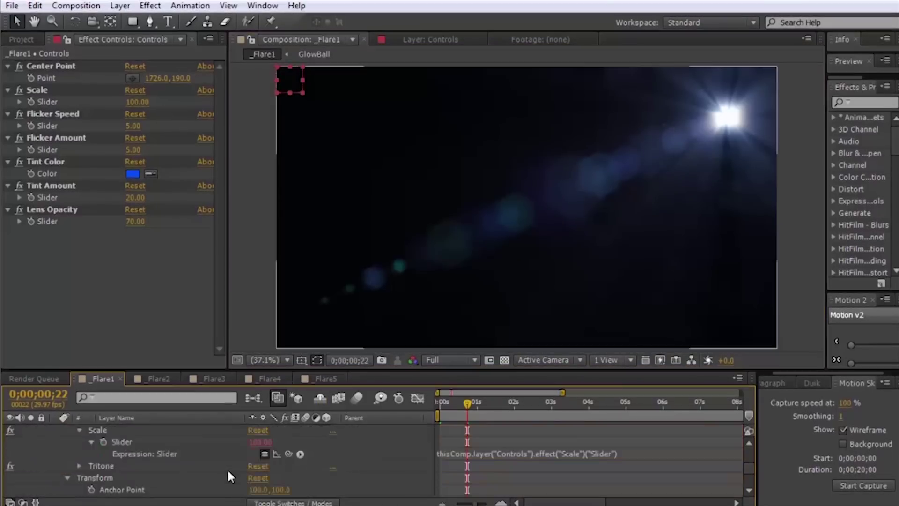
scroll(227, 470, "up", 2)
scroll(227, 469, "up", 5)
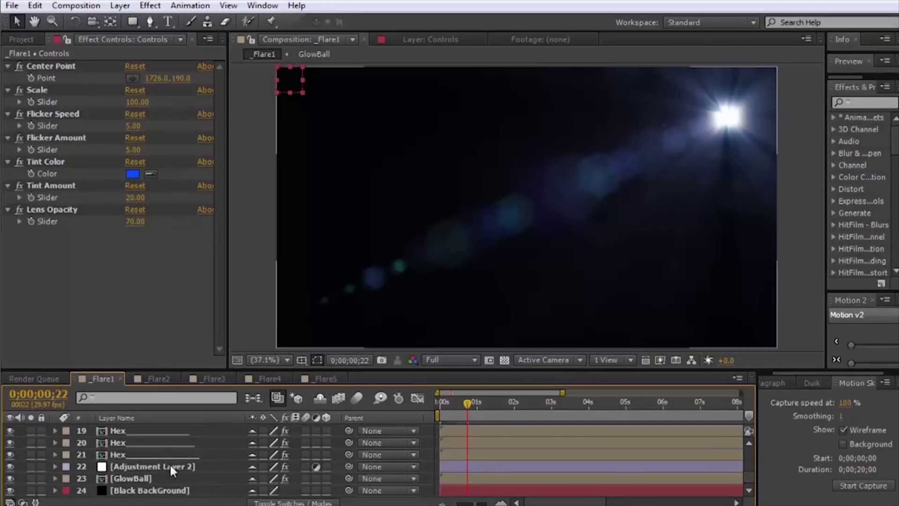
scroll(166, 482, "up", 3)
scroll(165, 480, "up", 3)
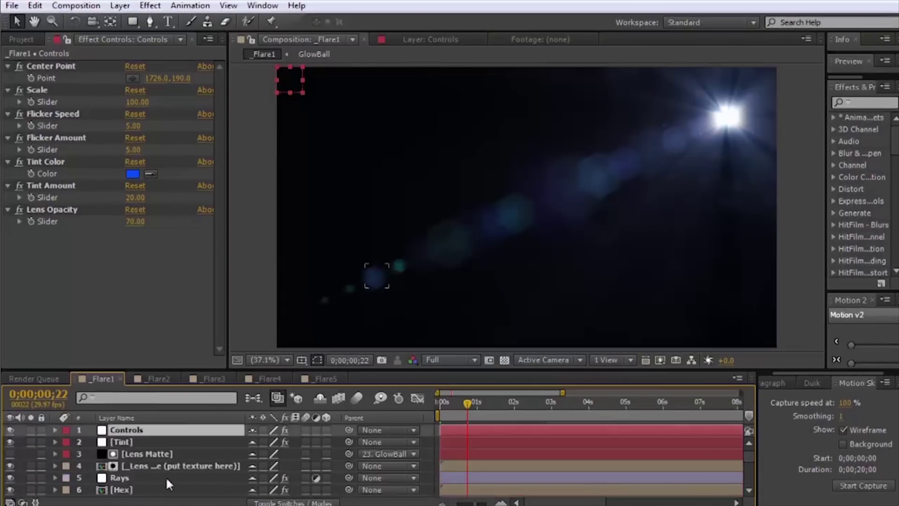
left_click(322, 400)
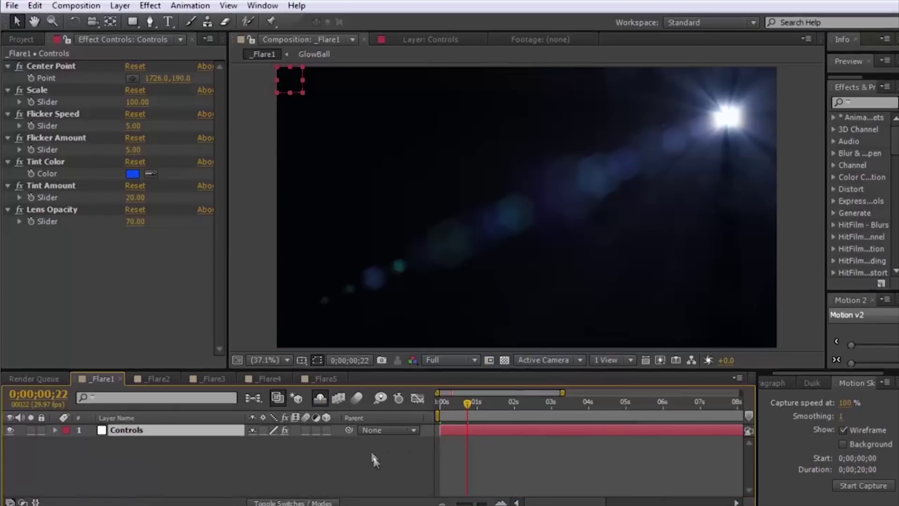
Place the flare center near the upper left, then reselect layer 1 to show its controls.
left_click(131, 79)
left_click(331, 138)
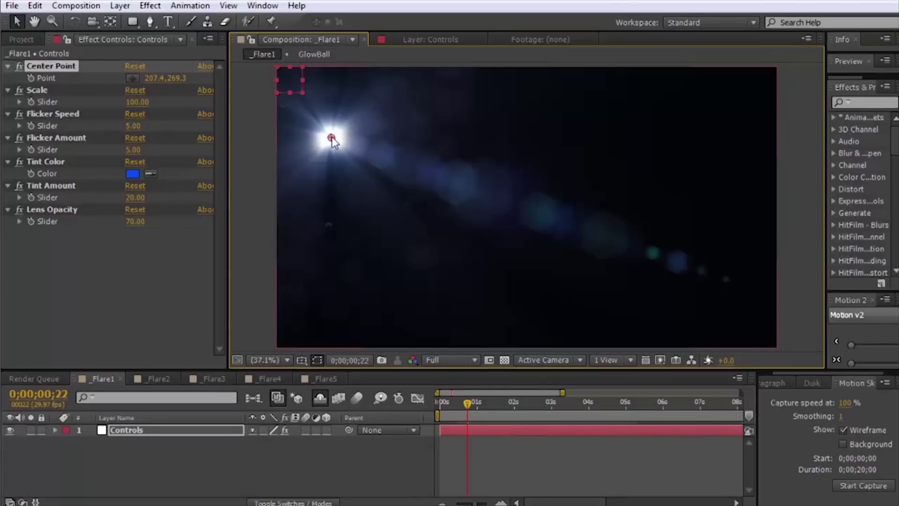
left_click(334, 141)
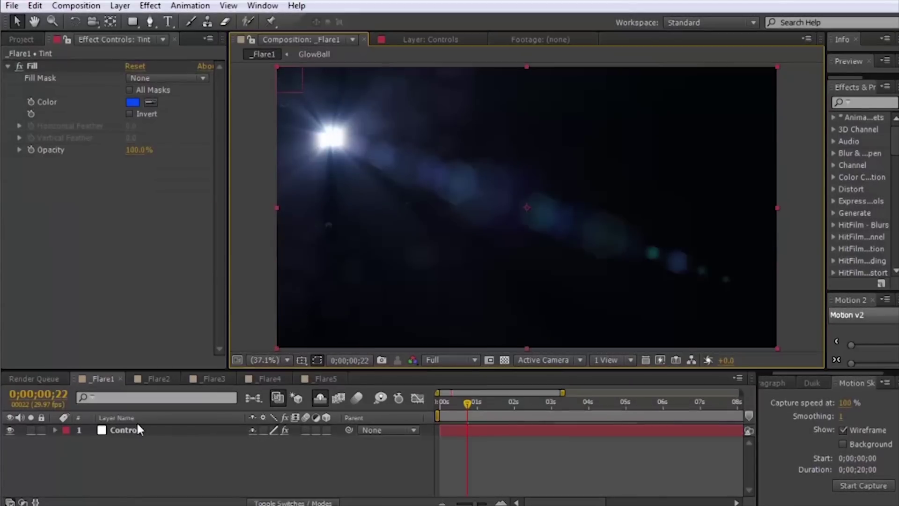
left_click(138, 429)
Try lower-left, left and upper-middle centers, settling upper right at 1384.3, 193.9.
left_click(132, 78)
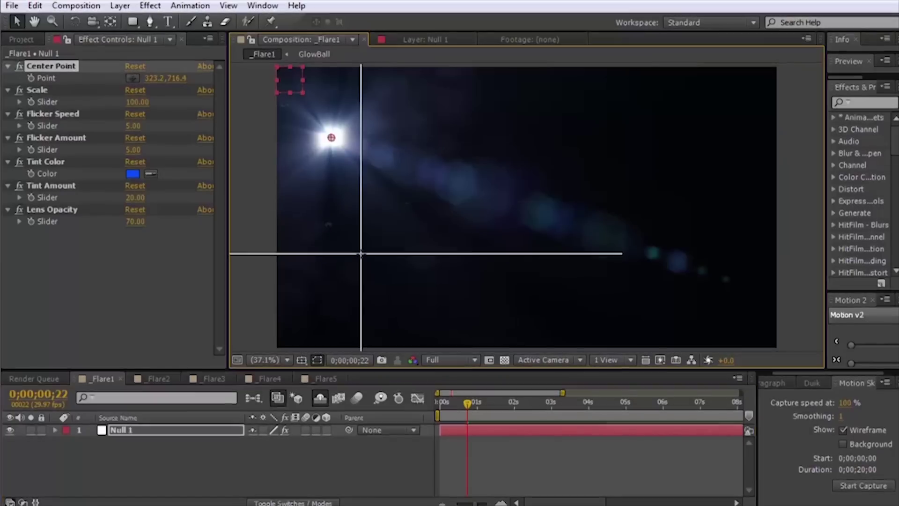
left_click(361, 254)
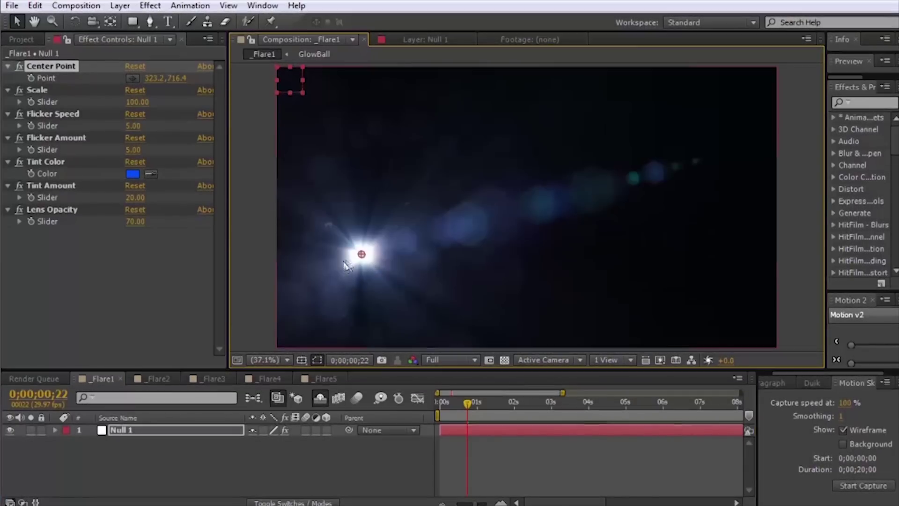
left_click(494, 136)
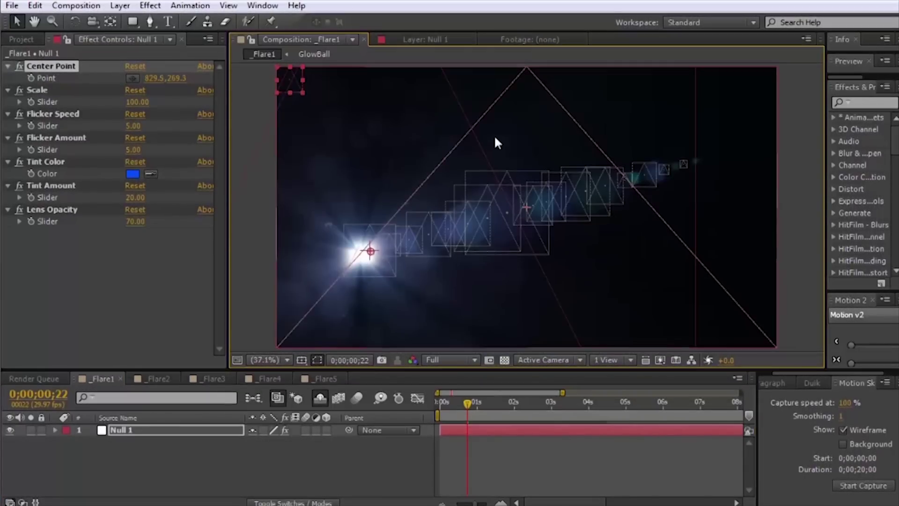
left_click(646, 161)
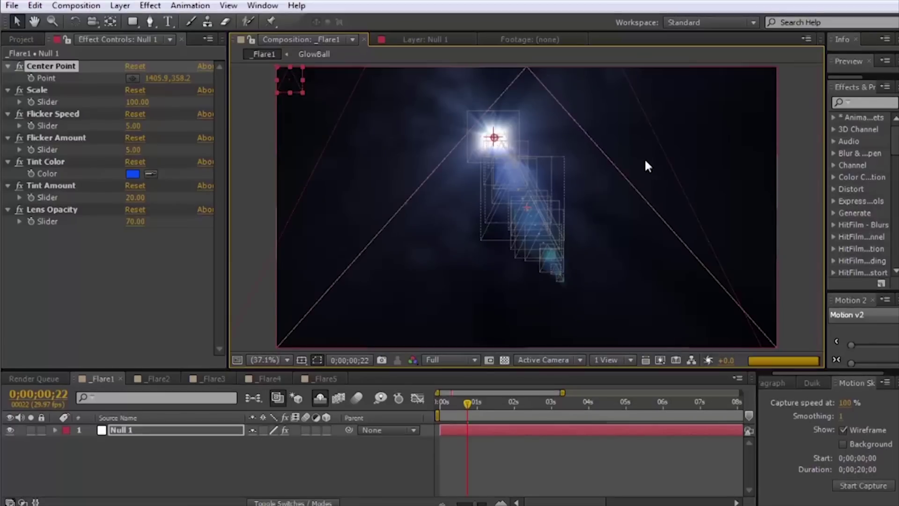
left_click(638, 116)
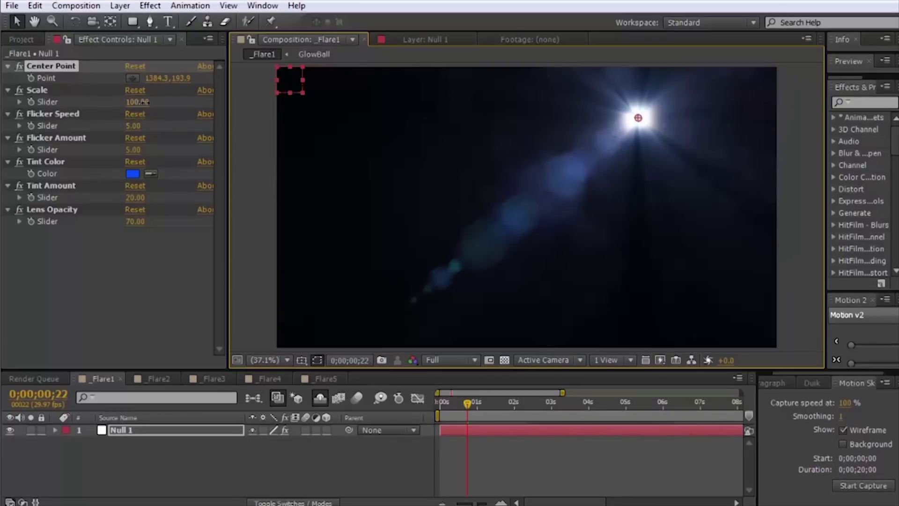
Enlarge the flare Scale, reset it to 100, and raise Flicker Amount and Flicker Speed.
left_click_drag(144, 101, 114, 103)
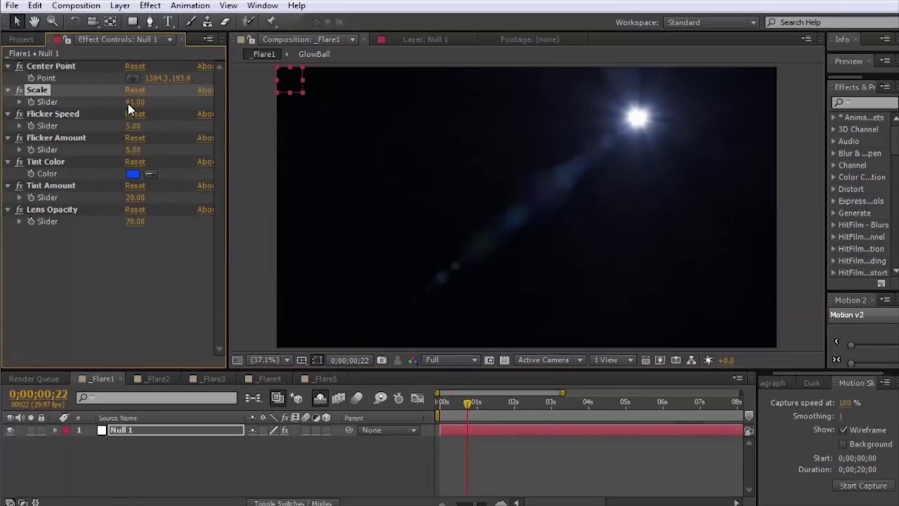
left_click(135, 90)
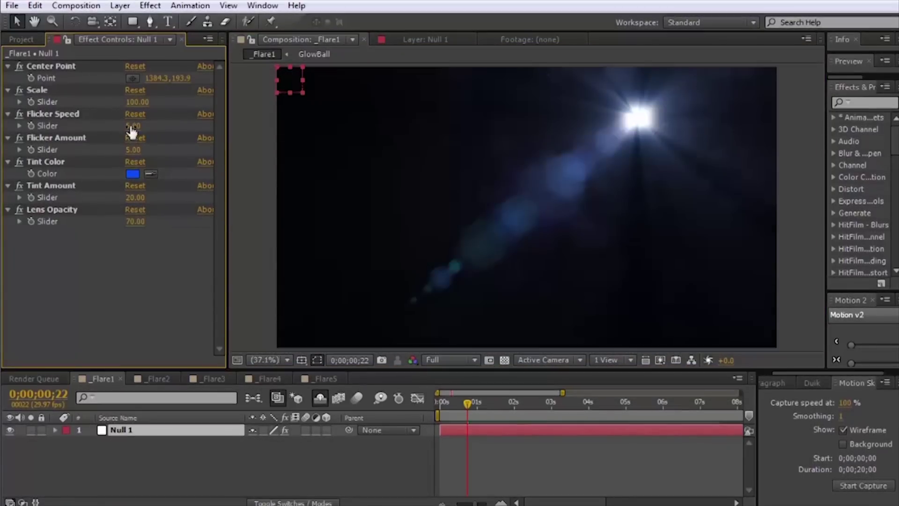
left_click_drag(144, 150, 182, 153)
left_click_drag(136, 126, 156, 132)
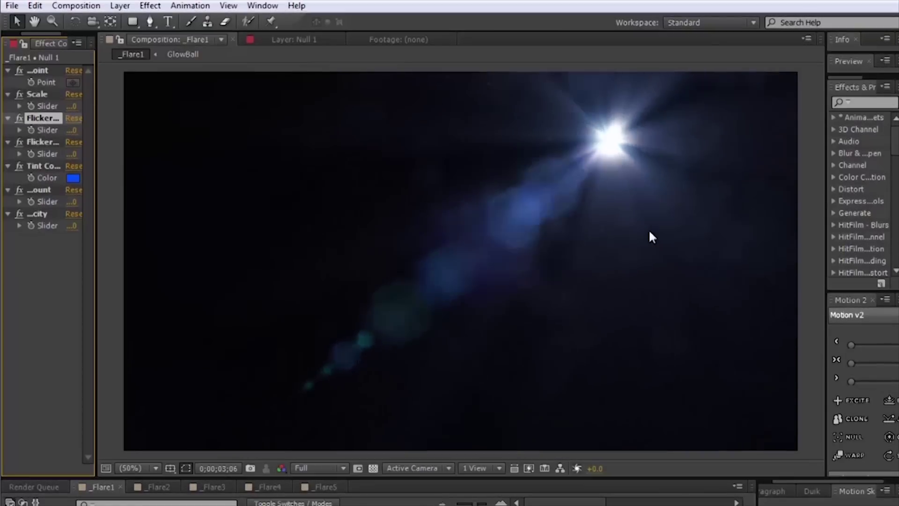
Stop the preview, set both flicker values to 10, and make the Tint Color red.
key("space")
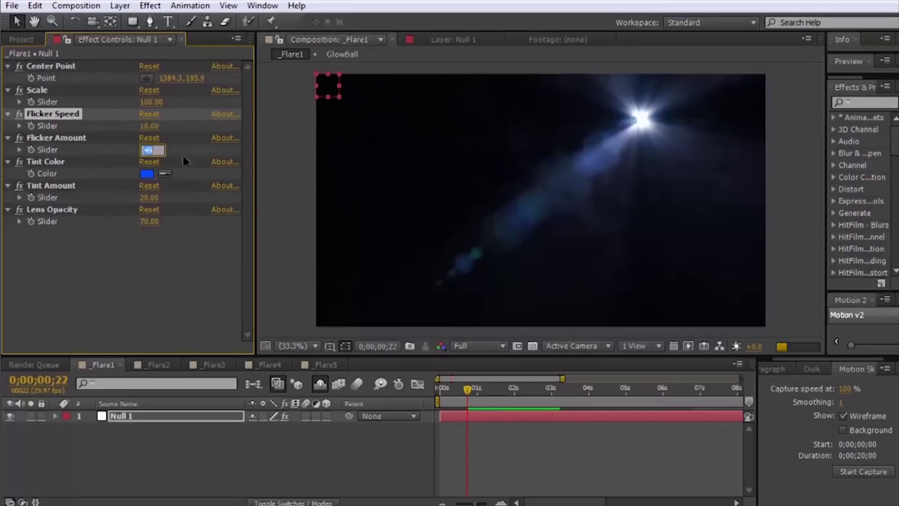
key("Return")
left_click(147, 173)
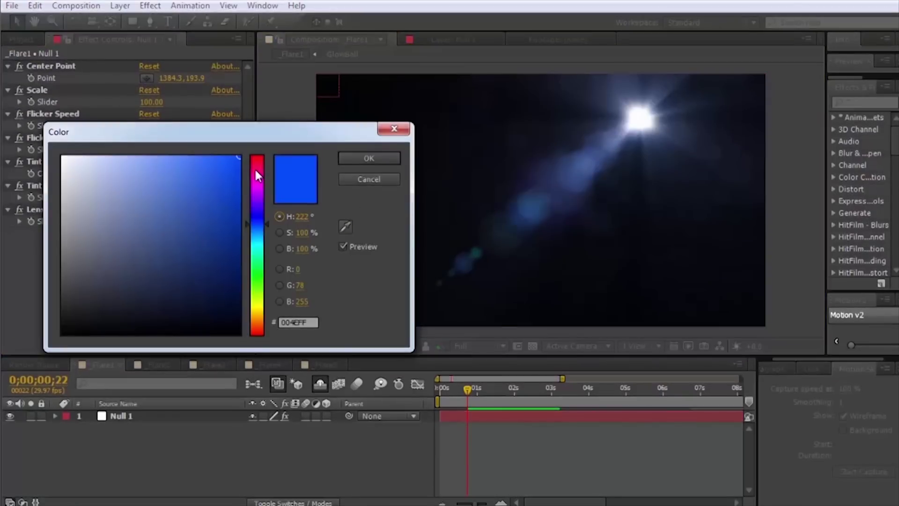
left_click_drag(254, 167, 256, 139)
left_click(365, 166)
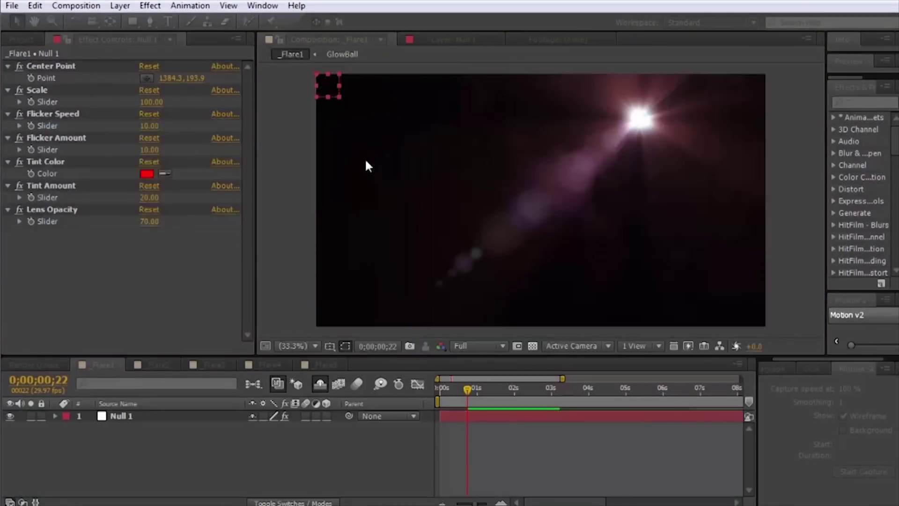
Settle the Tint Amount at 11 for a faint pink cast.
left_click_drag(553, 357, 553, 452)
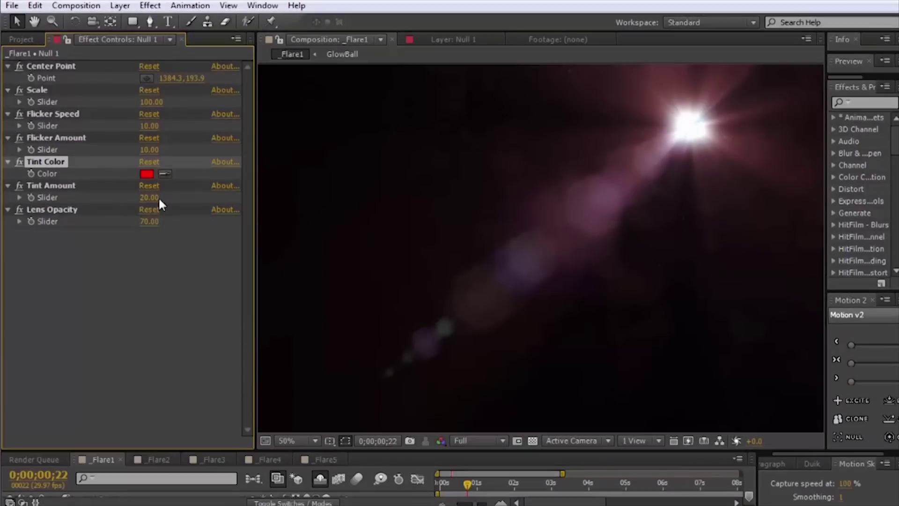
left_click_drag(151, 197, 272, 187)
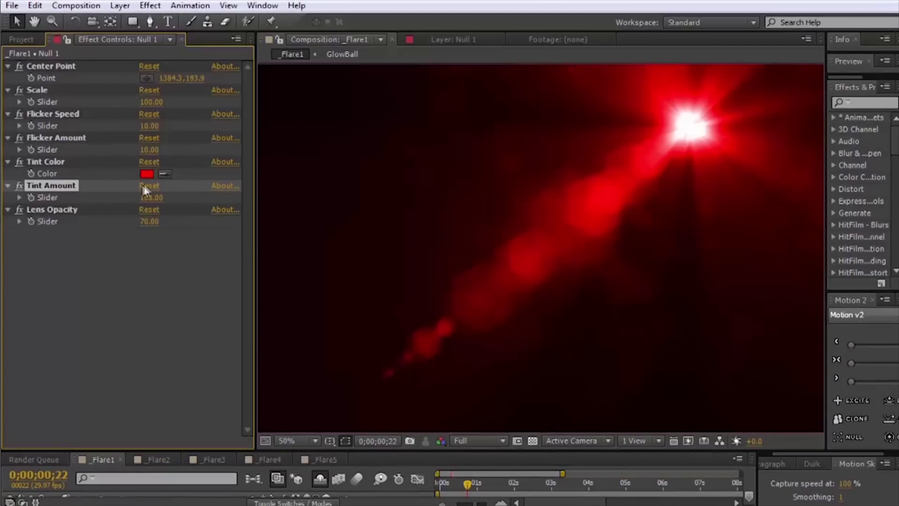
left_click_drag(14, 201, 159, 202)
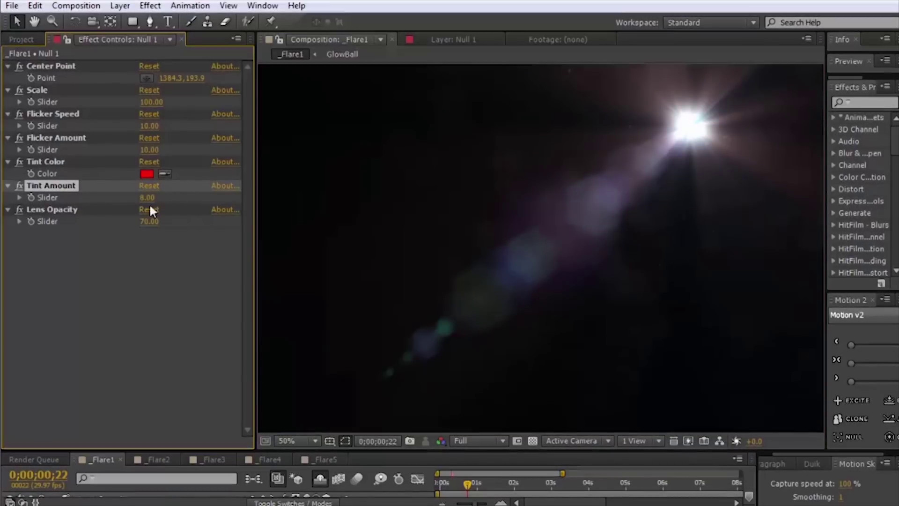
Move the flare center to the left at 440, 420 and try Lens Opacity at 197.
left_click(84, 211)
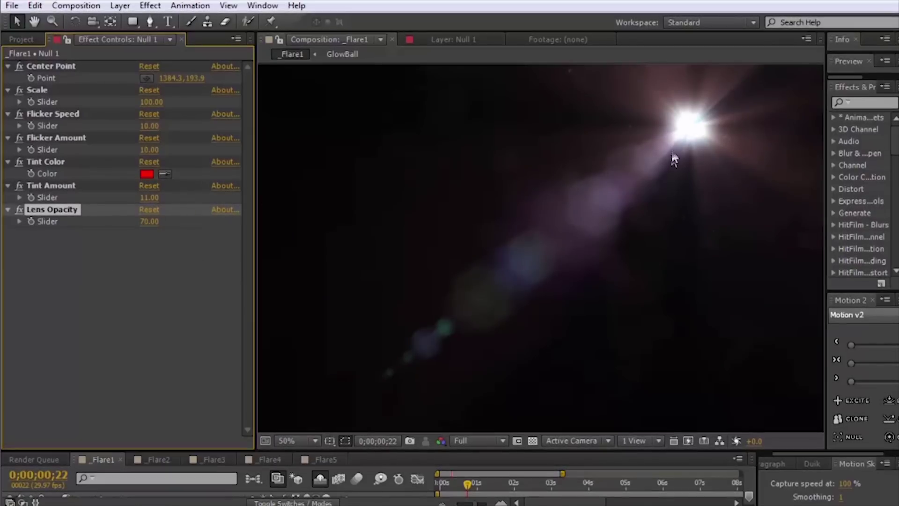
left_click(359, 207)
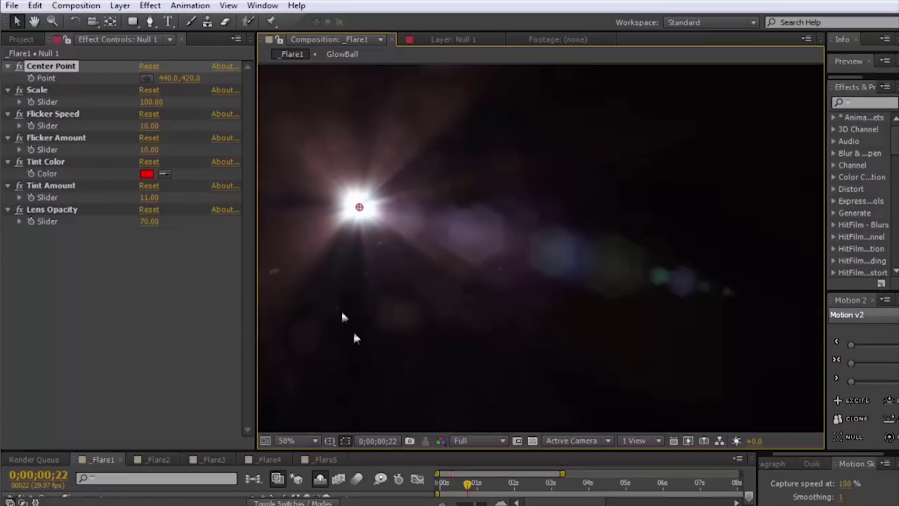
left_click_drag(159, 222, 250, 235)
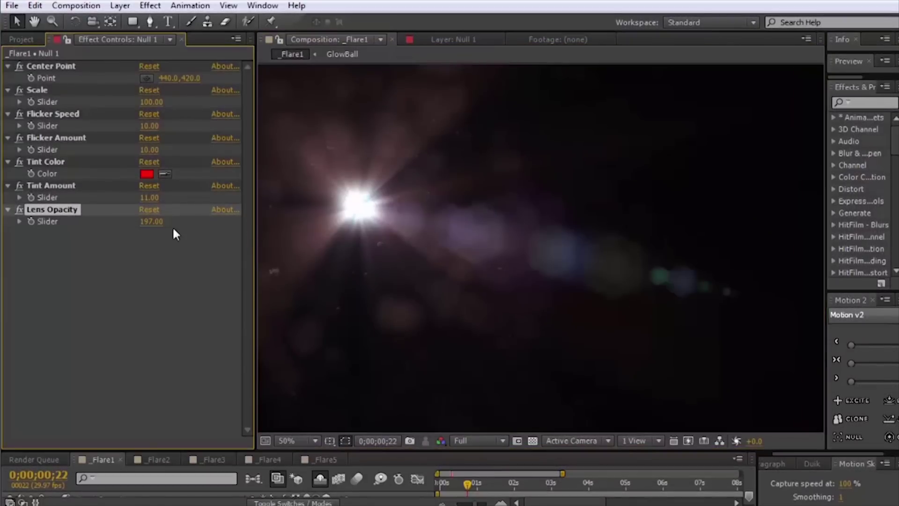
Set Lens Opacity to 0, then raise it to about 21.
left_click(74, 224)
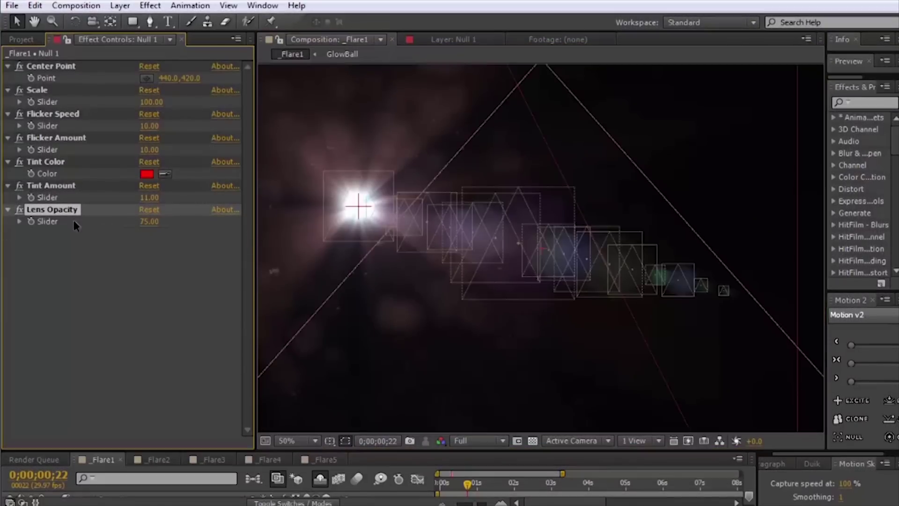
left_click(148, 222)
type("0")
key("Return")
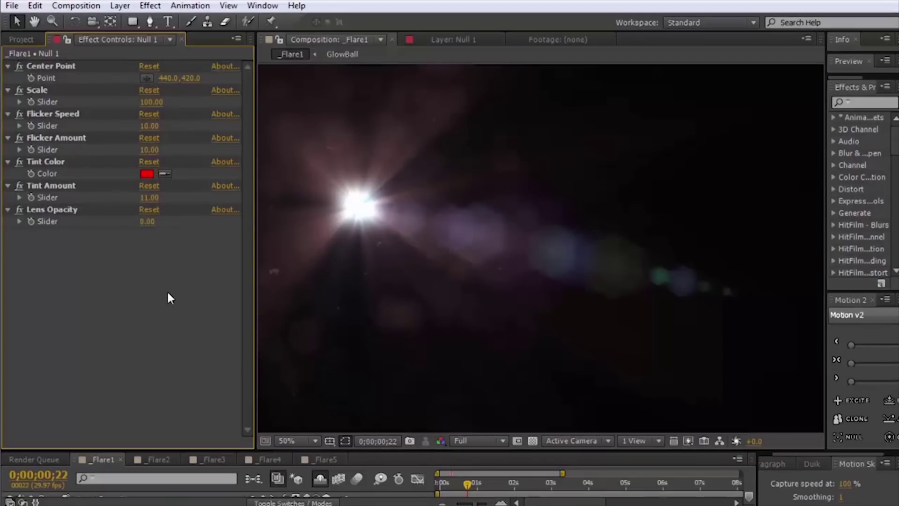
left_click_drag(147, 222, 156, 227)
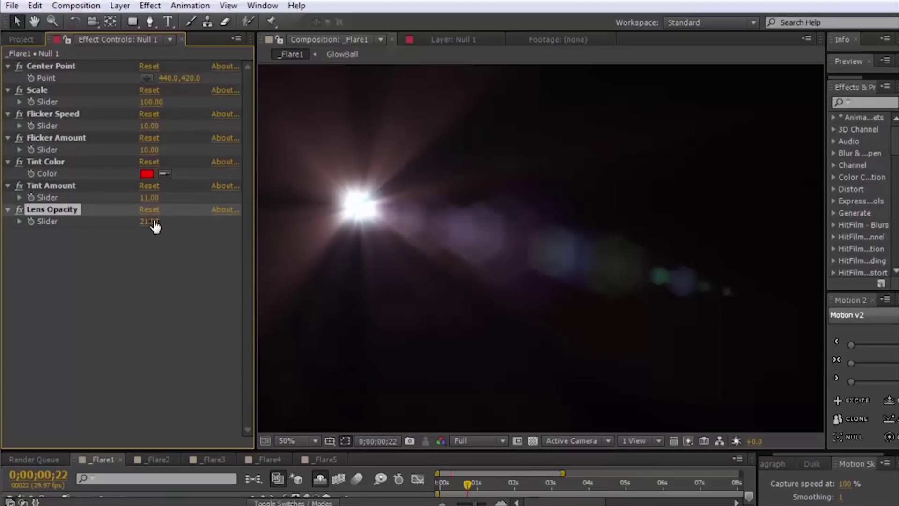
Open the _Lens texture (put texture here) composition from the Project panel.
left_click(29, 38)
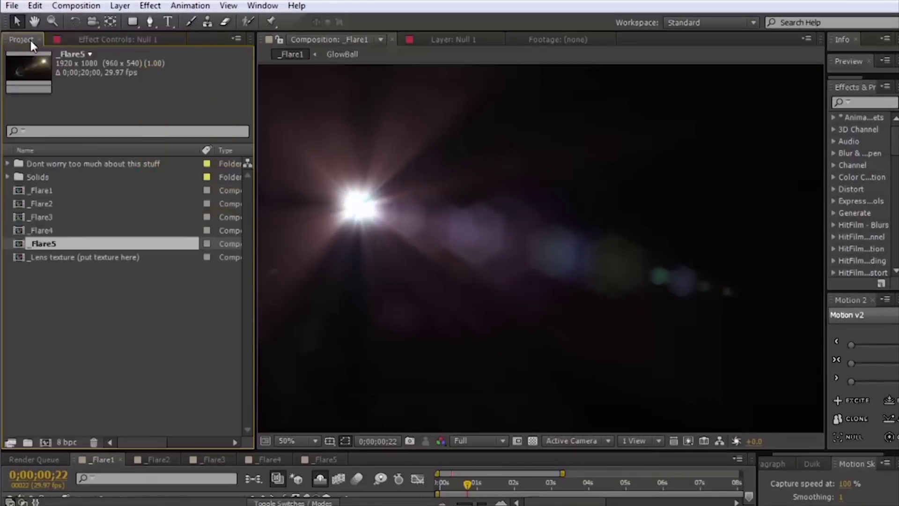
left_click(71, 259)
double_click(82, 259)
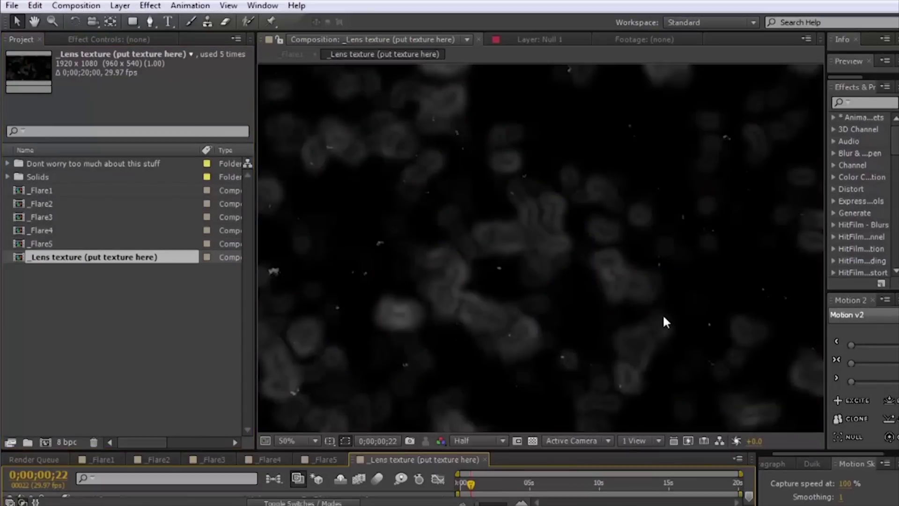
scroll(564, 260, "down", 2)
scroll(602, 259, "up", 2)
Fit the texture frame in view, enlarge the timeline and viewer, and glance at _Flare5.
left_click(298, 441)
left_click(310, 457)
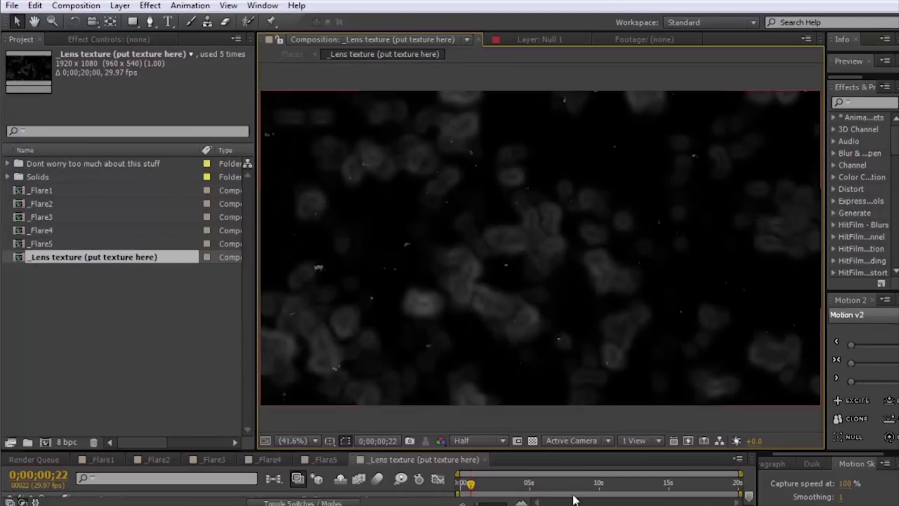
left_click_drag(573, 450, 568, 403)
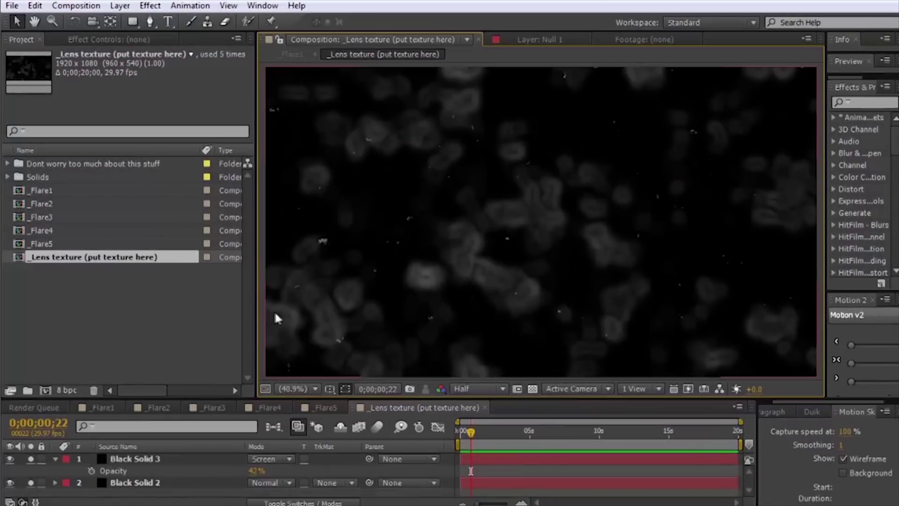
left_click_drag(256, 309, 228, 310)
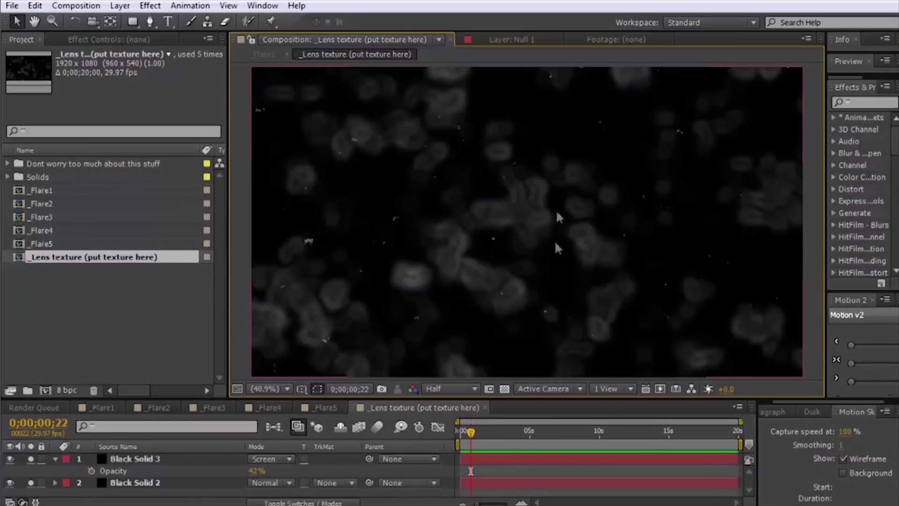
left_click(322, 408)
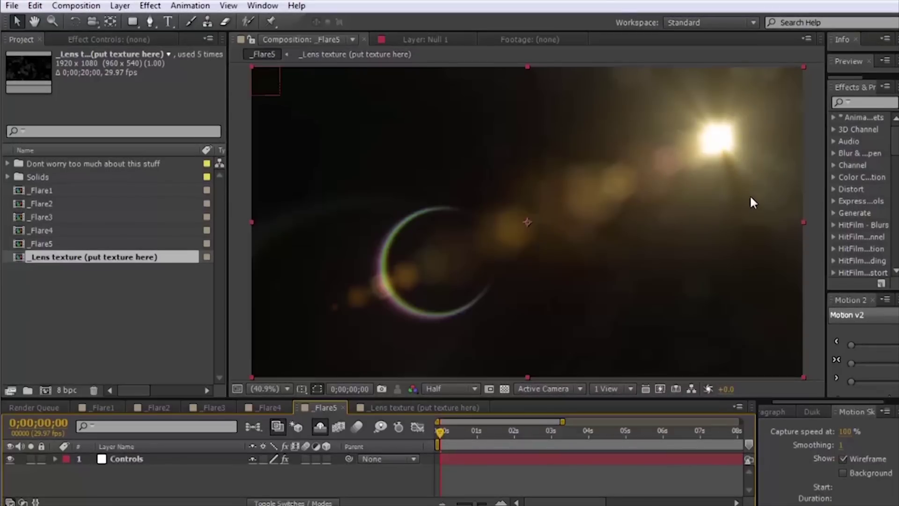
left_click(385, 407)
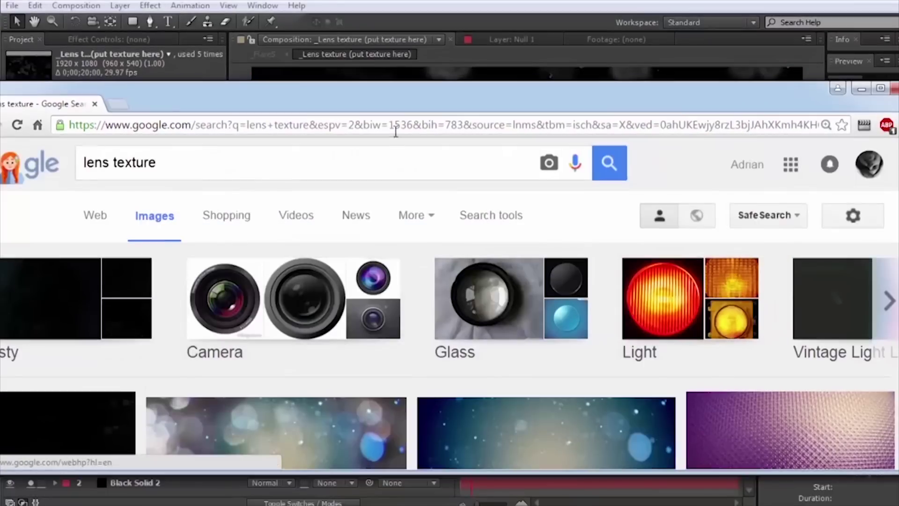
Save a lens-dirt image from Google Images as images.jpg.
scroll(428, 207, "down", 8)
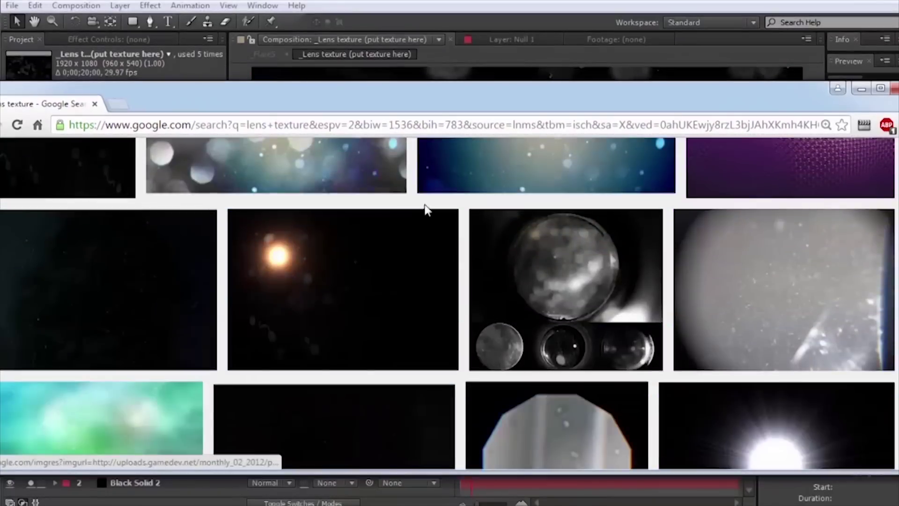
scroll(440, 287, "down", 10)
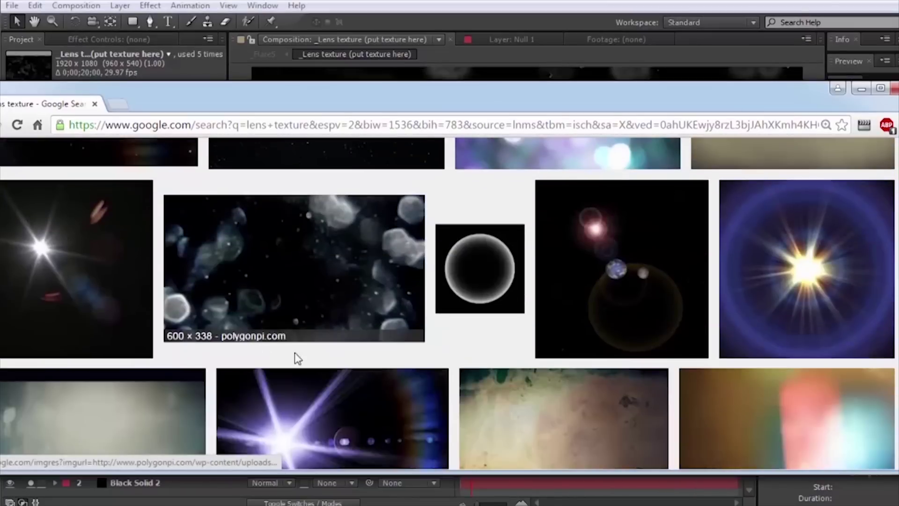
scroll(460, 363, "down", 1)
left_click(315, 227)
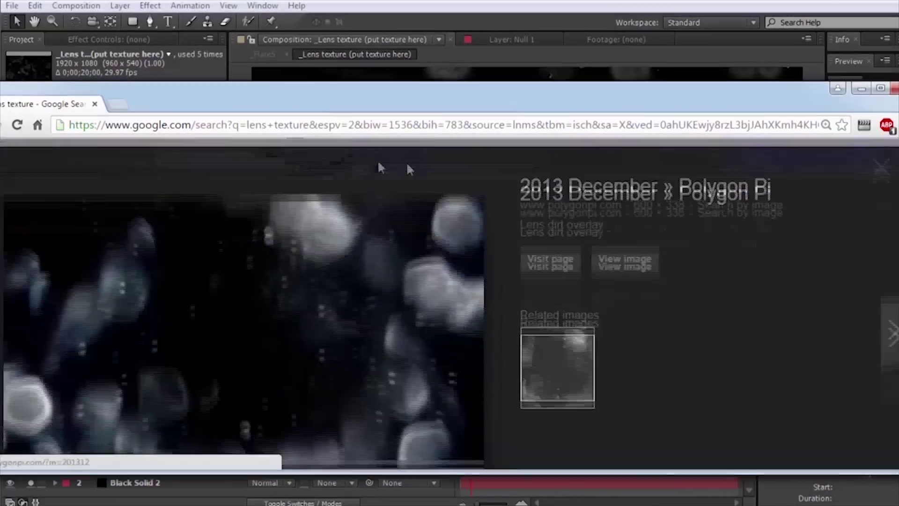
right_click(384, 303)
left_click(444, 395)
key("Return")
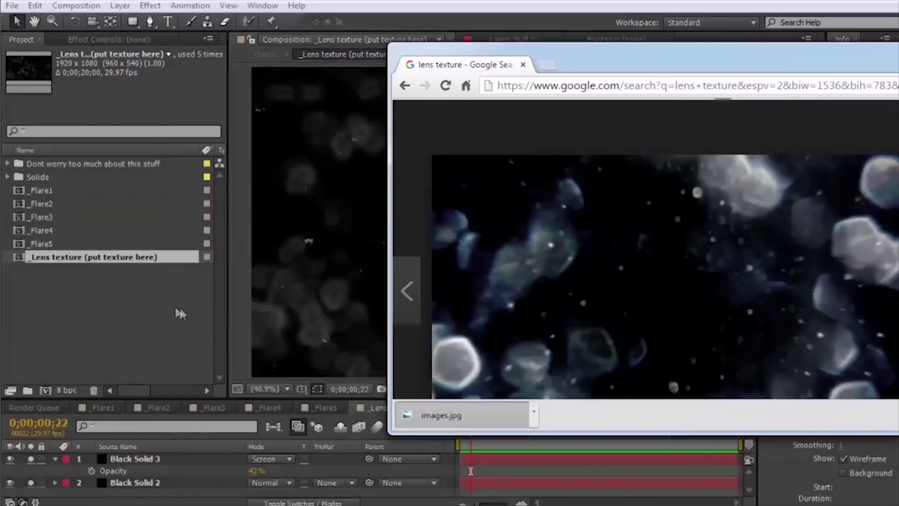
Add images.jpg to the _Lens texture comp, fit it to the comp, and return to _Flare1.
left_click_drag(139, 331, 529, 302)
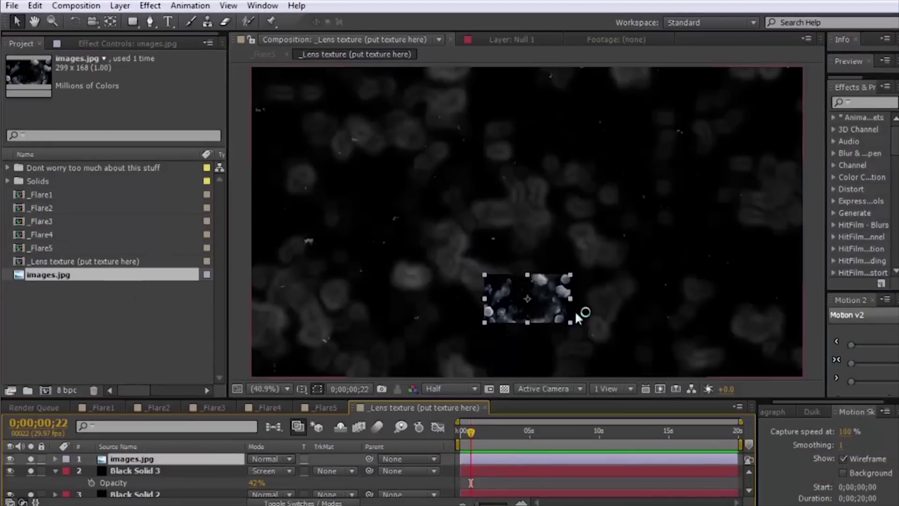
right_click(525, 300)
mouse_move(679, 236)
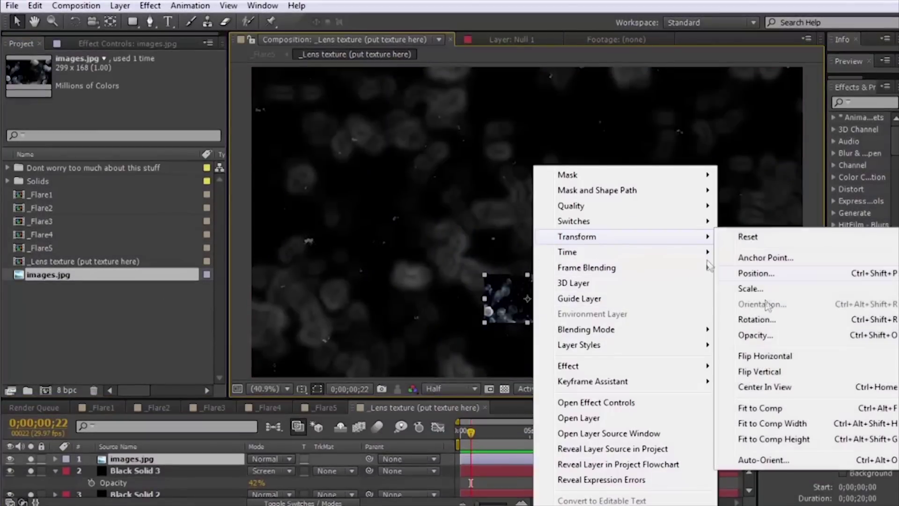
left_click(798, 409)
scroll(387, 224, "down", 2)
left_click(103, 407)
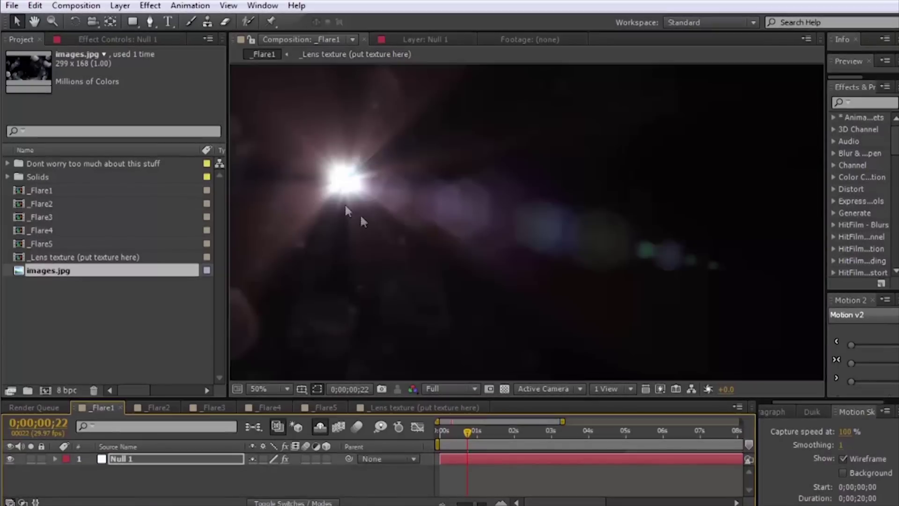
Move the Null 1 flare centre up to top centre at 992, 218.
left_click(129, 39)
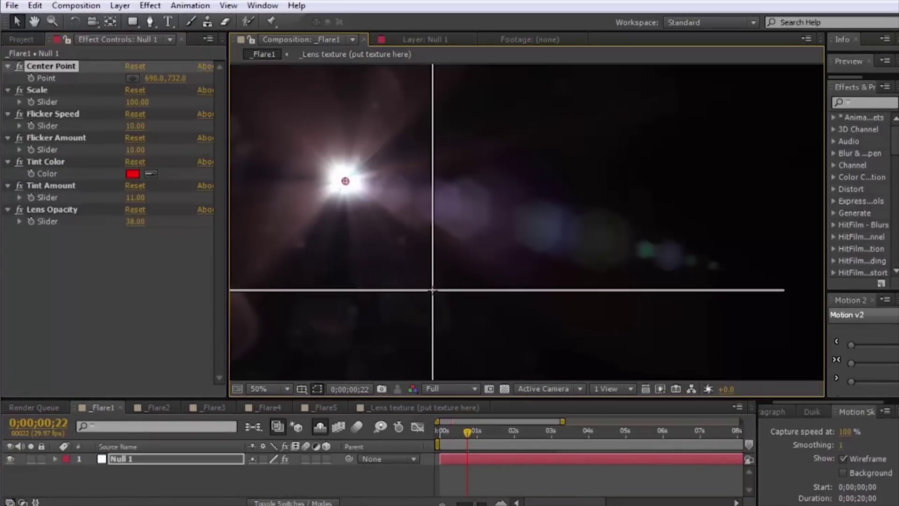
left_click(519, 127)
left_click_drag(520, 125, 537, 114)
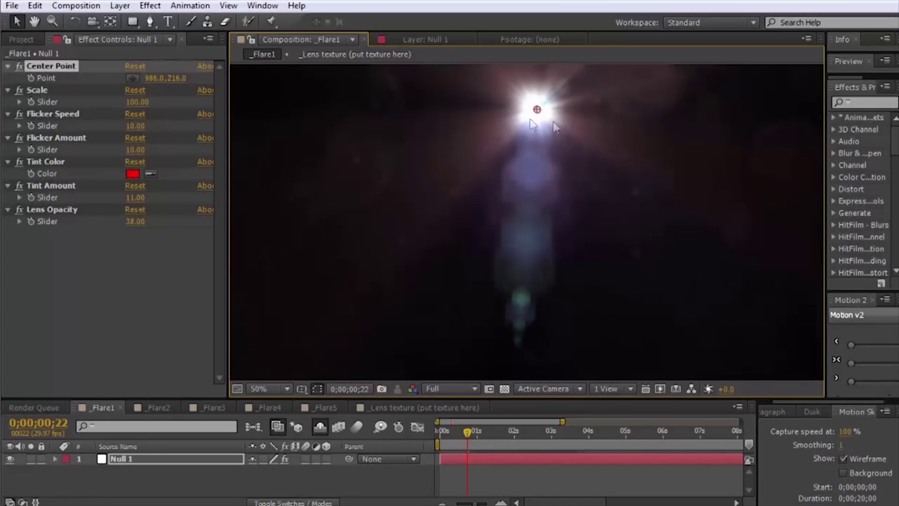
left_click_drag(537, 111, 540, 111)
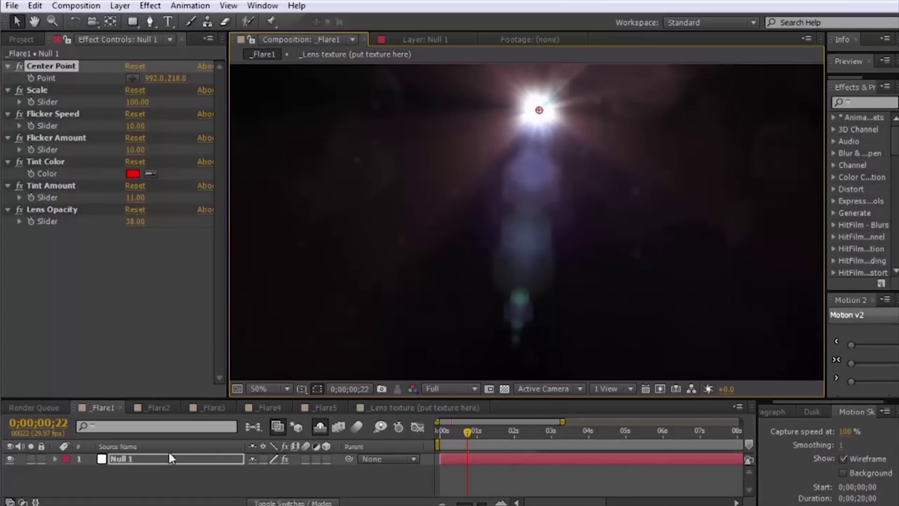
Expand Null 1 and enlarge the timeline to reveal its effect properties.
left_click(55, 458)
left_click_drag(377, 402, 378, 352)
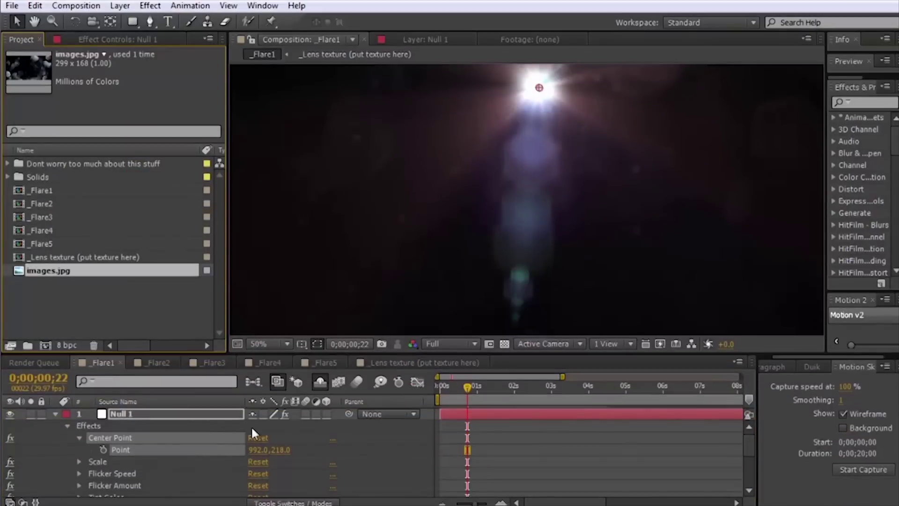
scroll(251, 425, "down", 2)
scroll(298, 418, "up", 2)
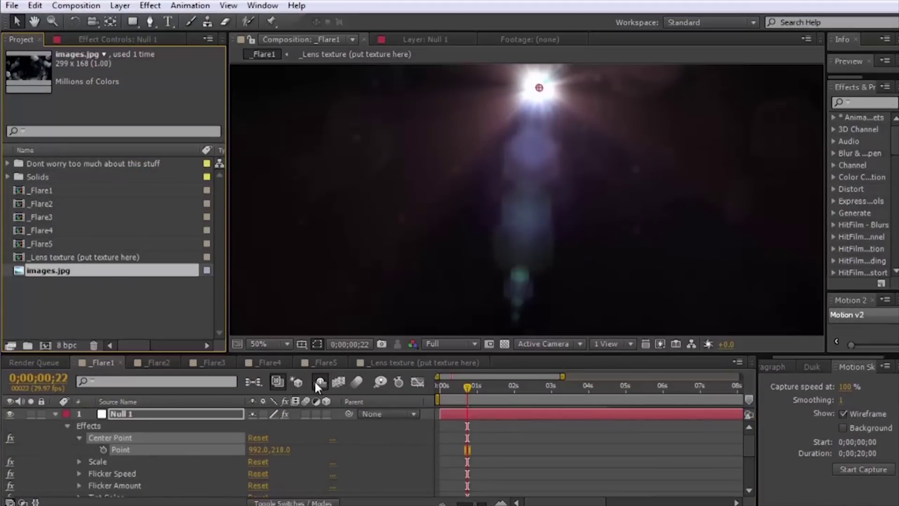
In the Hex composition, paint two red eyes and a smiling mouth on the black solid.
scroll(312, 445, "down", 10)
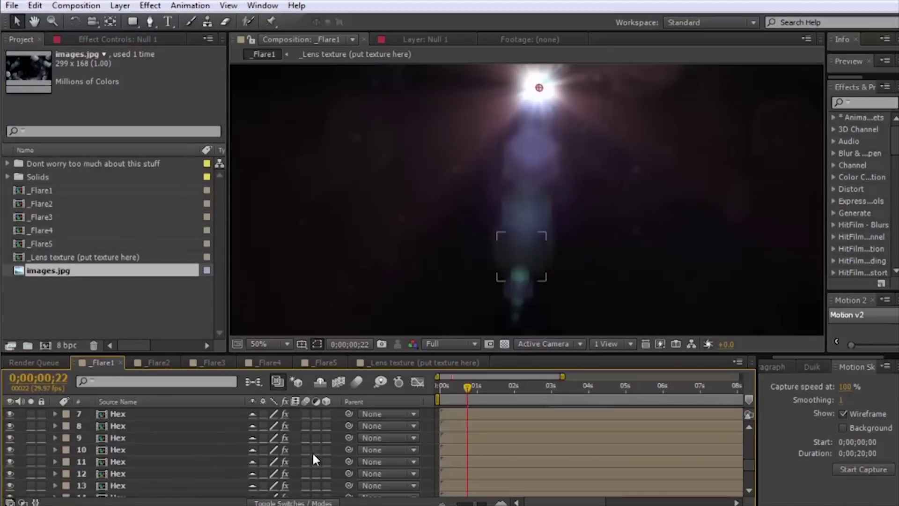
double_click(124, 462)
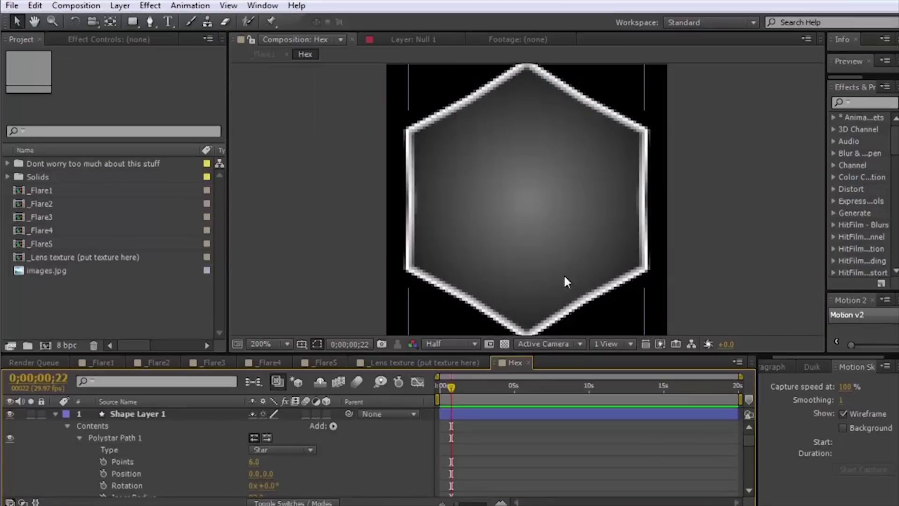
left_click(554, 219)
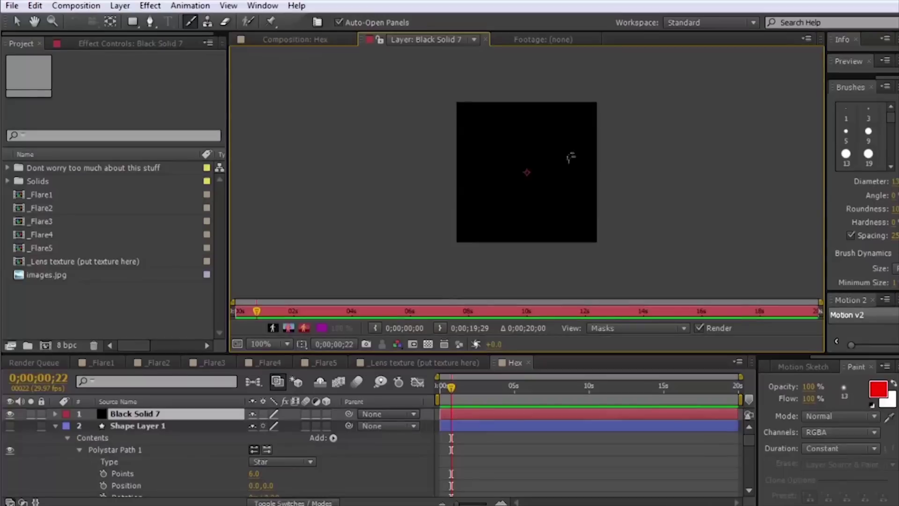
left_click_drag(491, 121, 494, 156)
left_click_drag(553, 121, 551, 153)
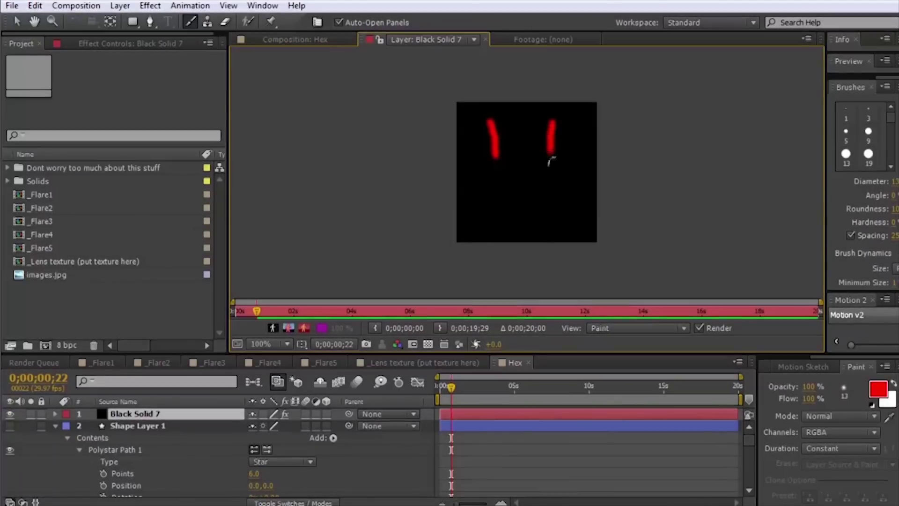
mouse_move(476, 160)
left_mouse_down()
mouse_move(569, 187)
mouse_move(576, 176)
left_mouse_up()
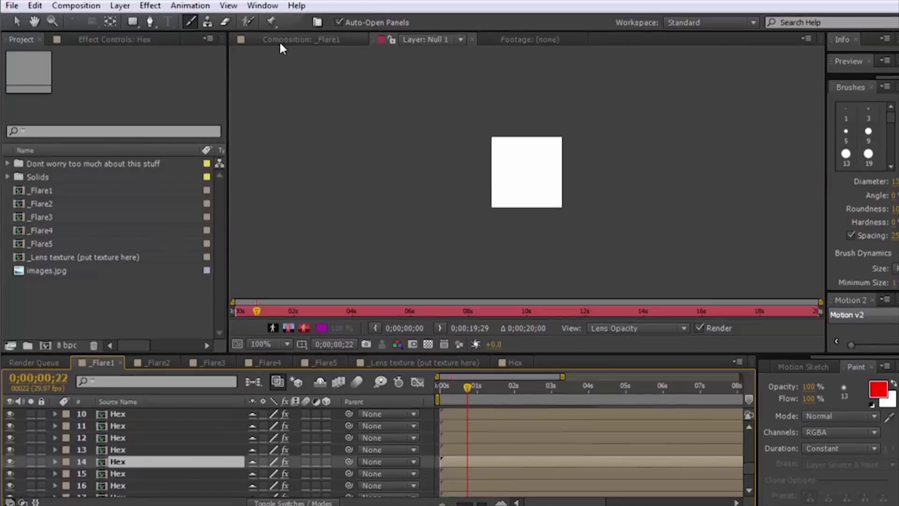
Inspect the _Flare1 and _Flare2 flares at 100%, panning across the hexagonal ghosts to spot the smiley.
left_click(281, 41)
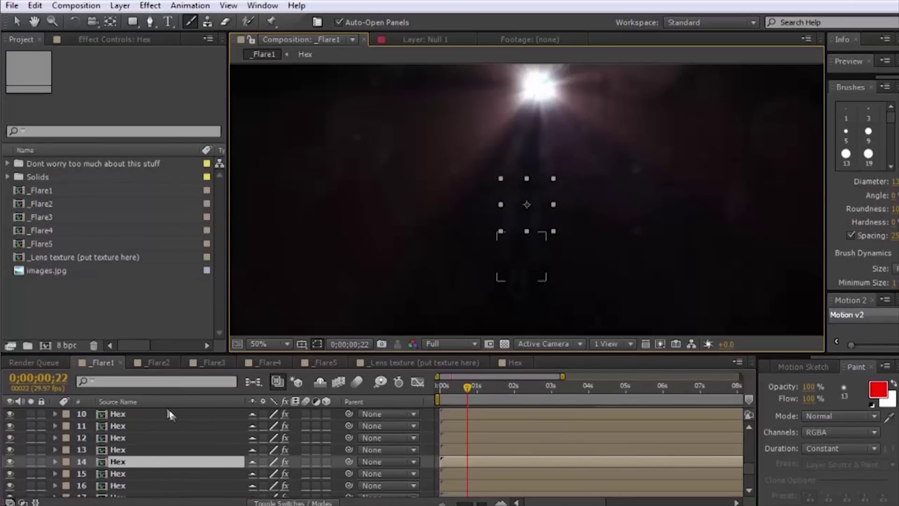
left_click(155, 363)
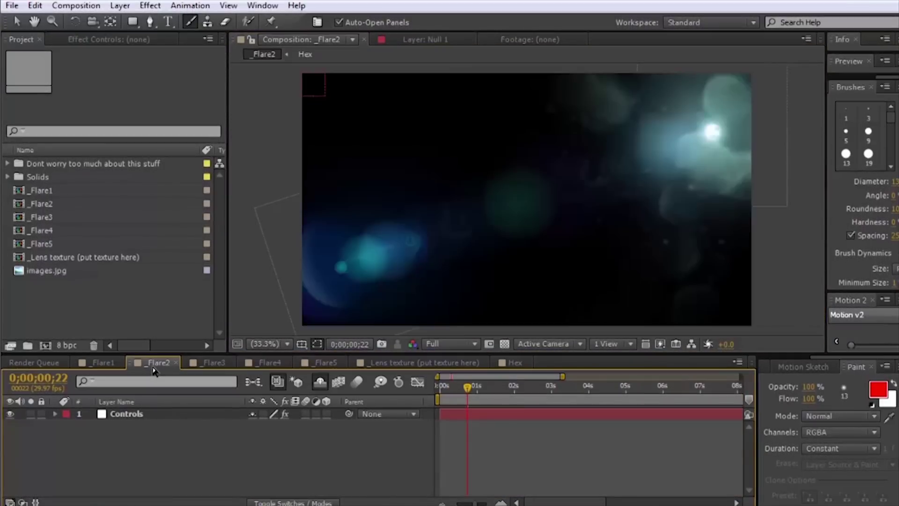
key("slash")
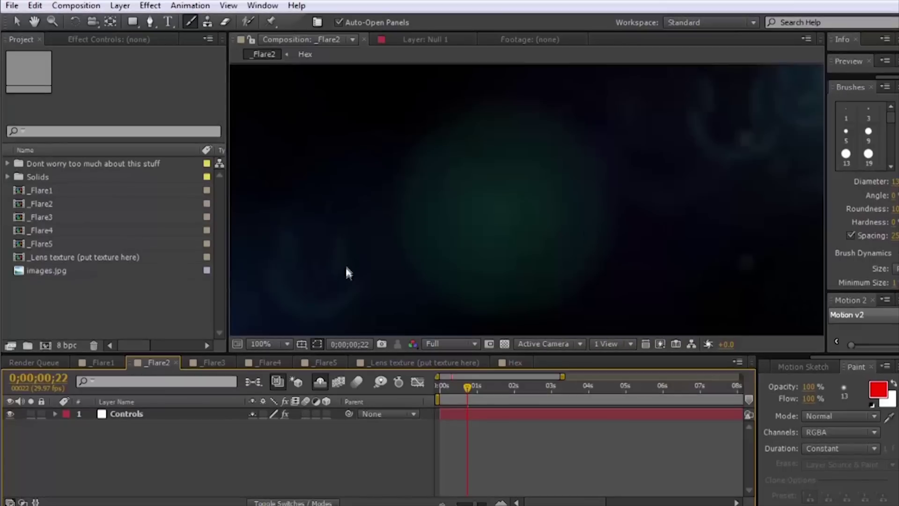
mouse_move(358, 253)
left_mouse_down()
mouse_move(553, 136)
mouse_move(347, 232)
left_mouse_up()
key("h")
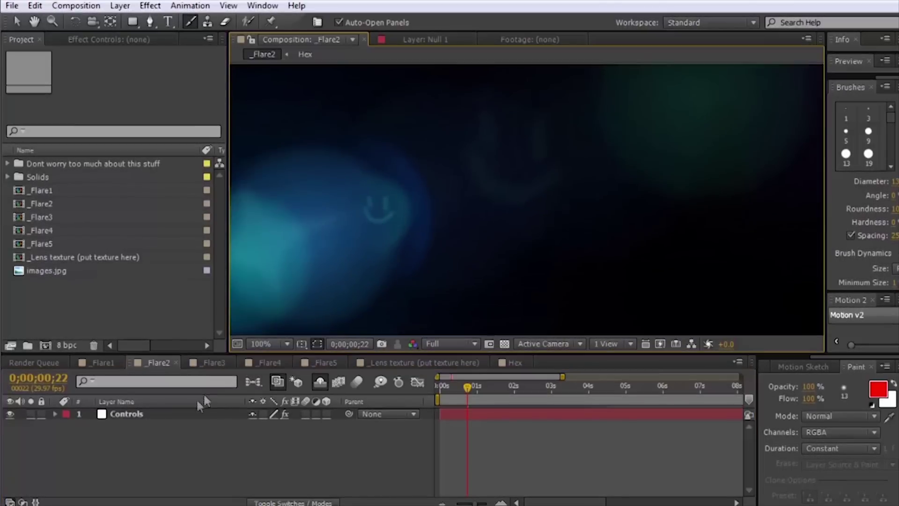
left_click(217, 366)
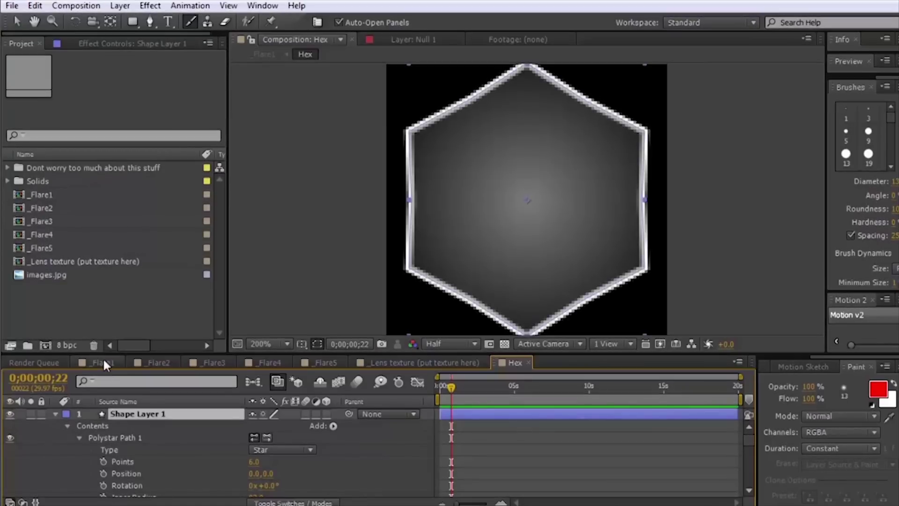
In _Flare1, shift the Hex layer down and right and fit the whole frame in the viewer.
left_click(103, 362)
left_click_drag(571, 189, 586, 239)
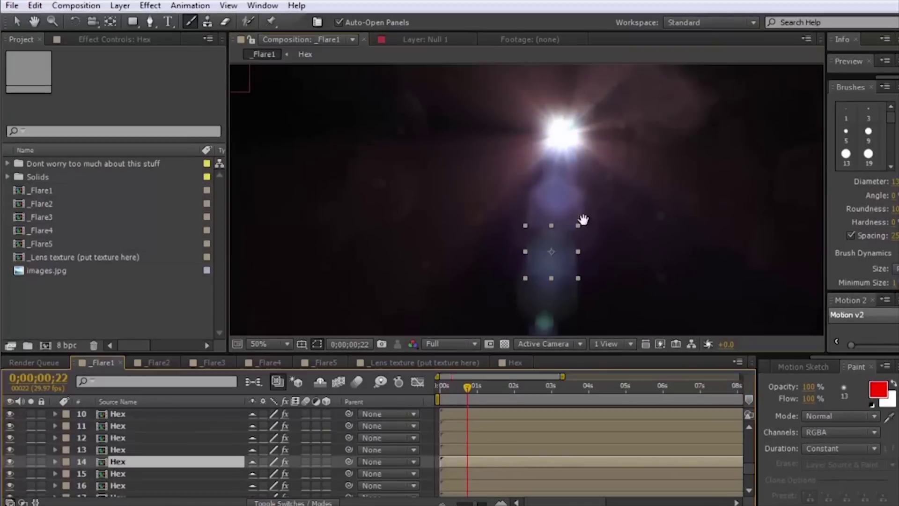
key("v")
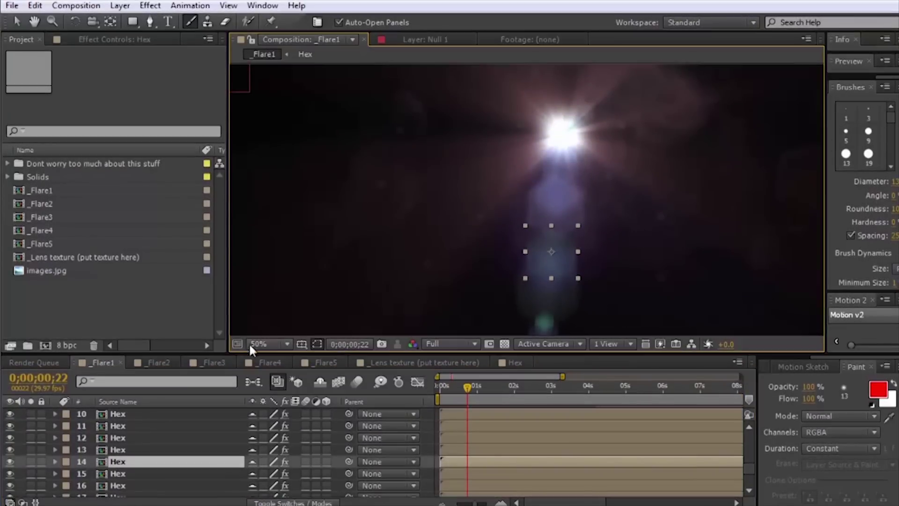
left_click(269, 343)
left_click(280, 473)
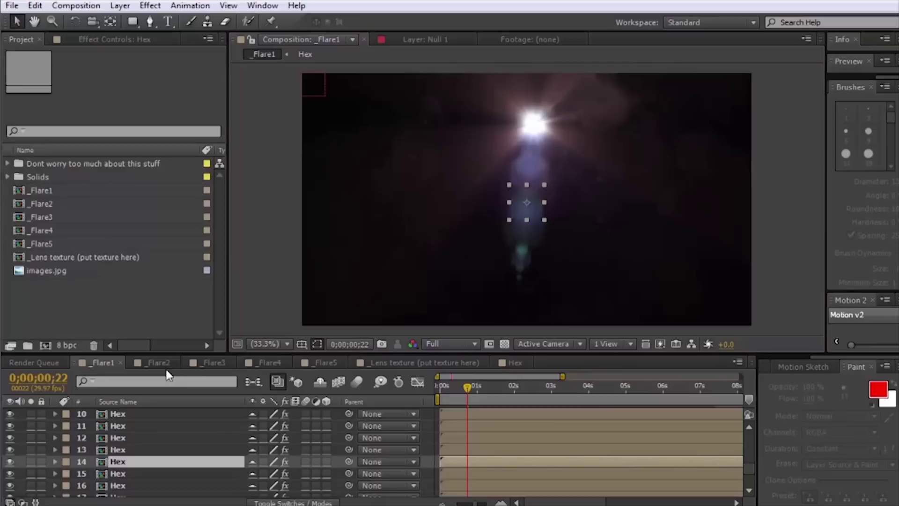
Change the flare's Tint Color from red to blue.
left_click(139, 39)
left_click(133, 90)
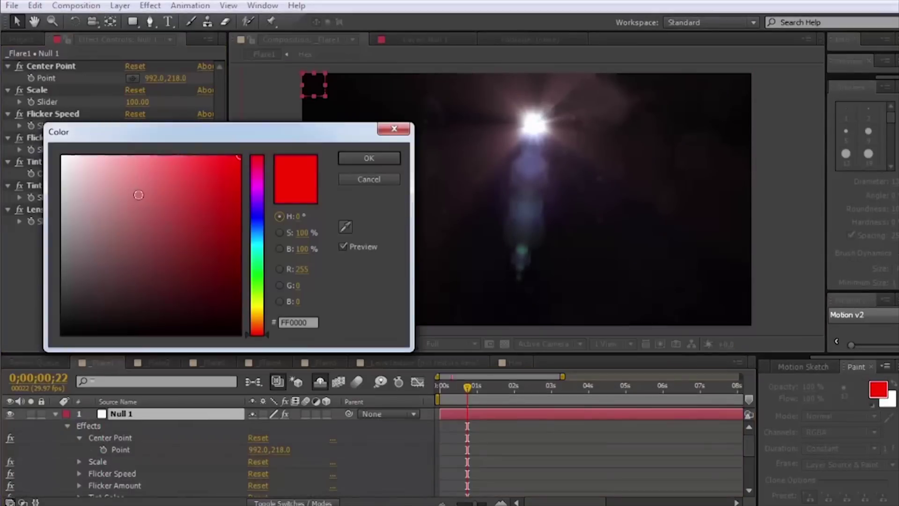
left_click_drag(259, 257, 267, 220)
left_click(368, 159)
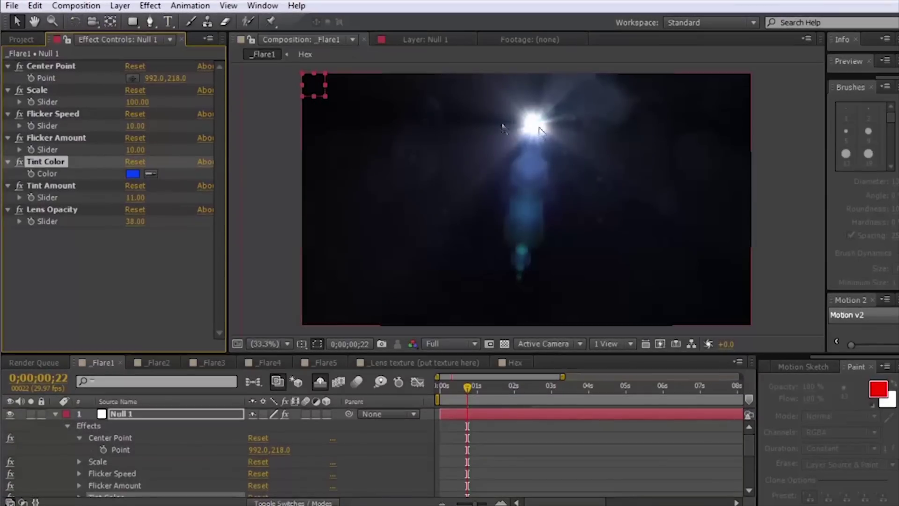
Drag _Flare1's flare centre toward the upper right, ending at 1512.0, 330.0.
left_click(133, 78)
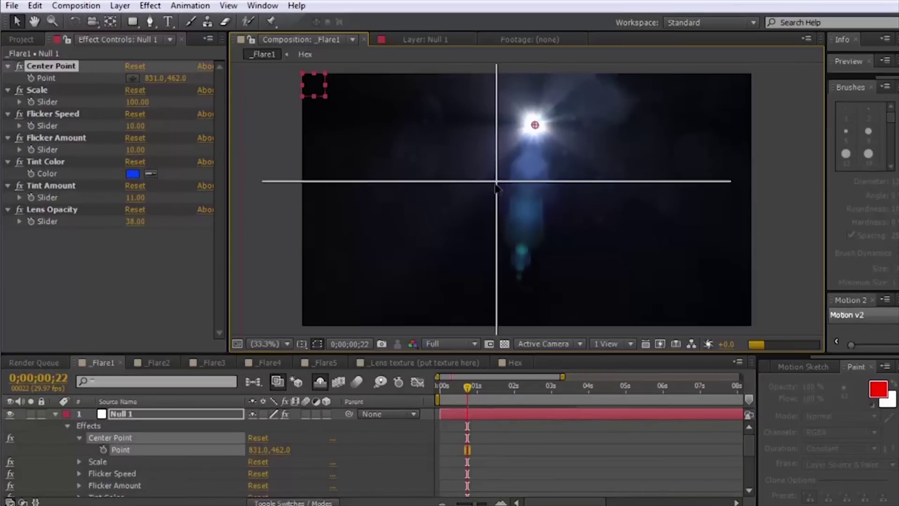
left_click(508, 189)
left_click_drag(518, 199, 525, 202)
left_click_drag(583, 194, 584, 194)
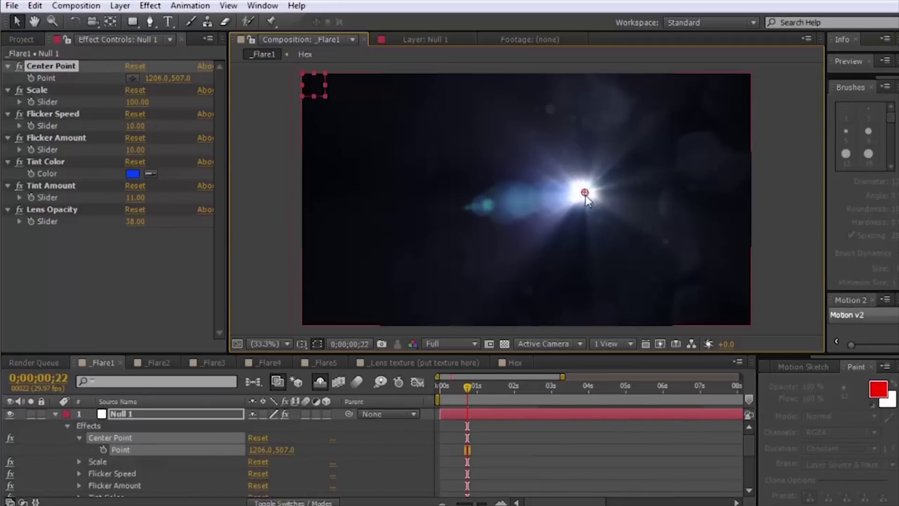
left_click_drag(585, 194, 657, 155)
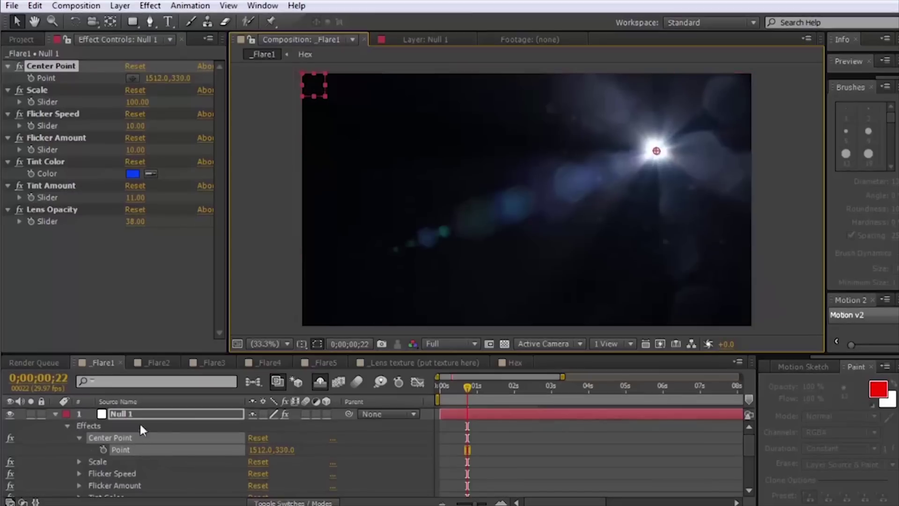
left_click(156, 363)
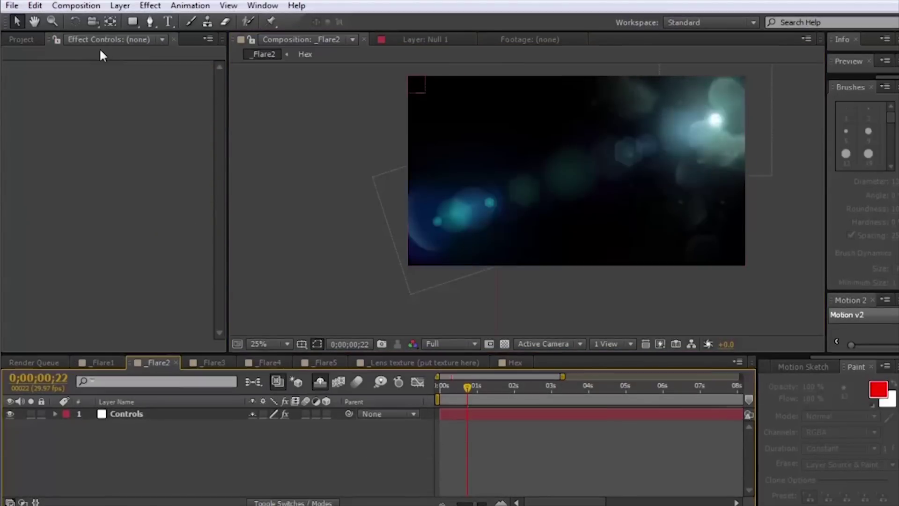
With the viewer at Fit, move _Flare2's flare centre to the lower right at 1588.0, 824.0.
left_click(380, 226)
left_click(131, 77)
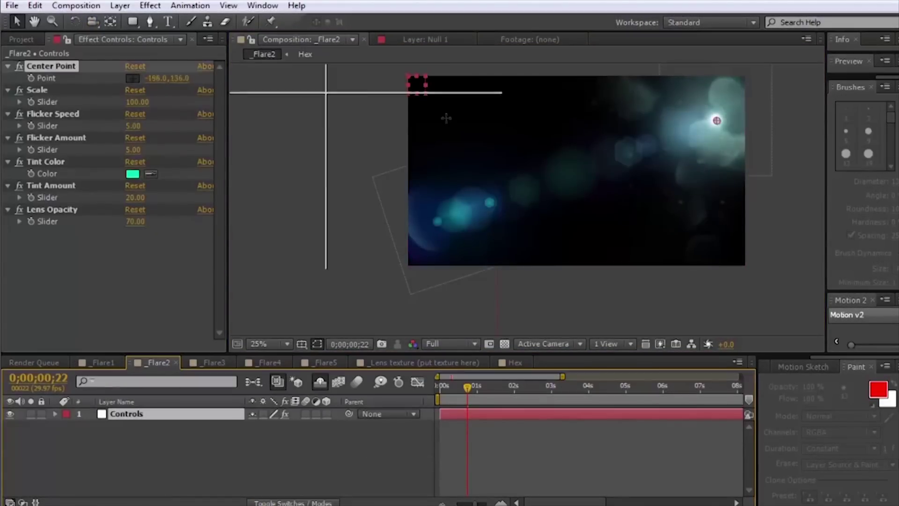
left_click(457, 132)
key("period")
left_click(253, 341)
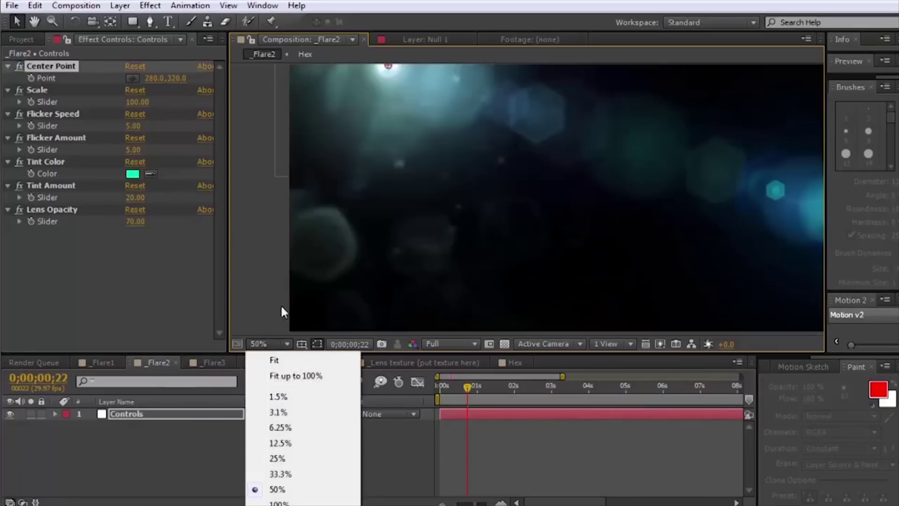
left_click(279, 358)
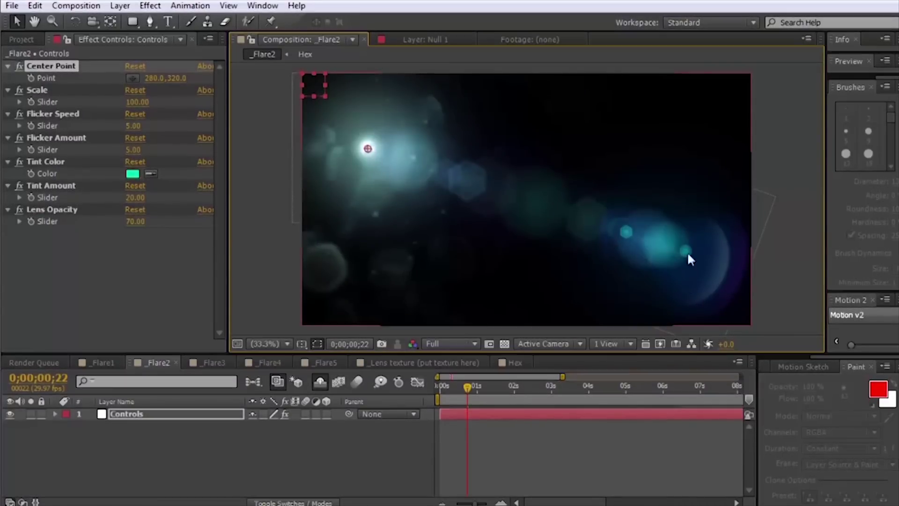
left_click_drag(367, 147, 678, 274)
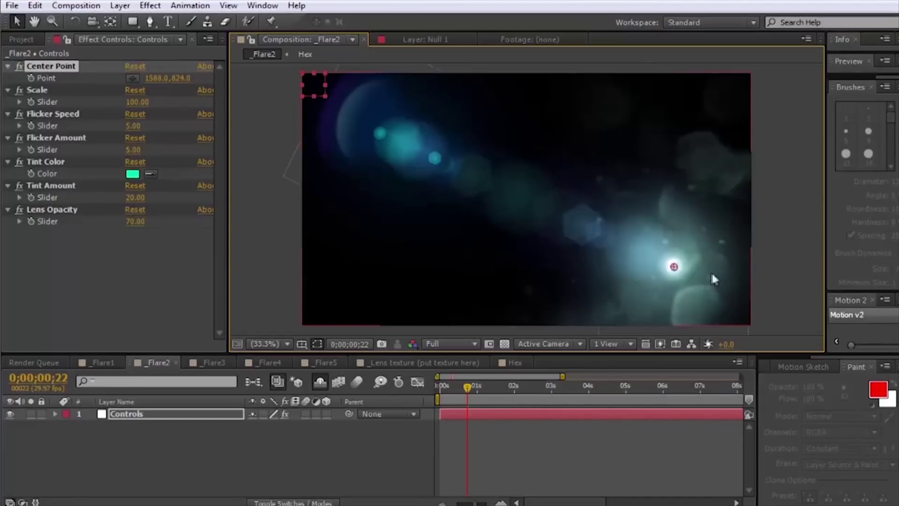
left_click(211, 362)
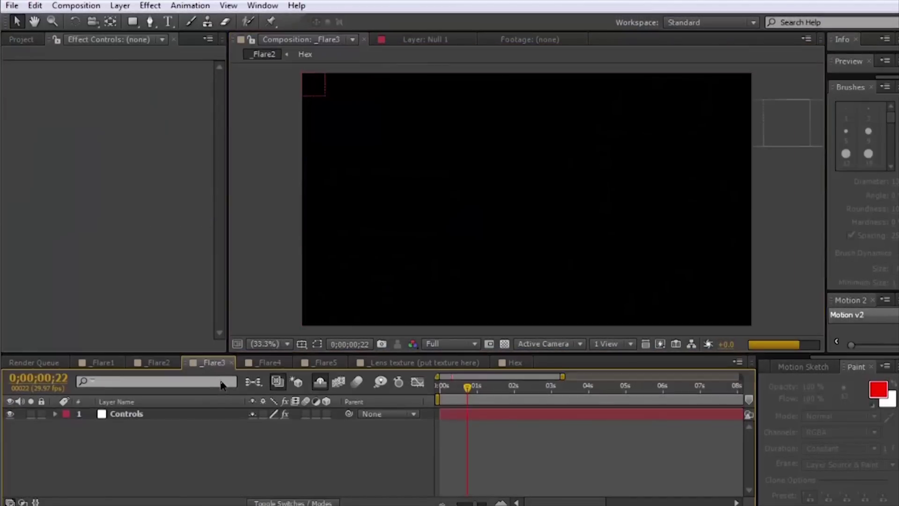
Try _Flare3's flare centre at the upper right, the left side and the lower left of the frame.
left_click(169, 414)
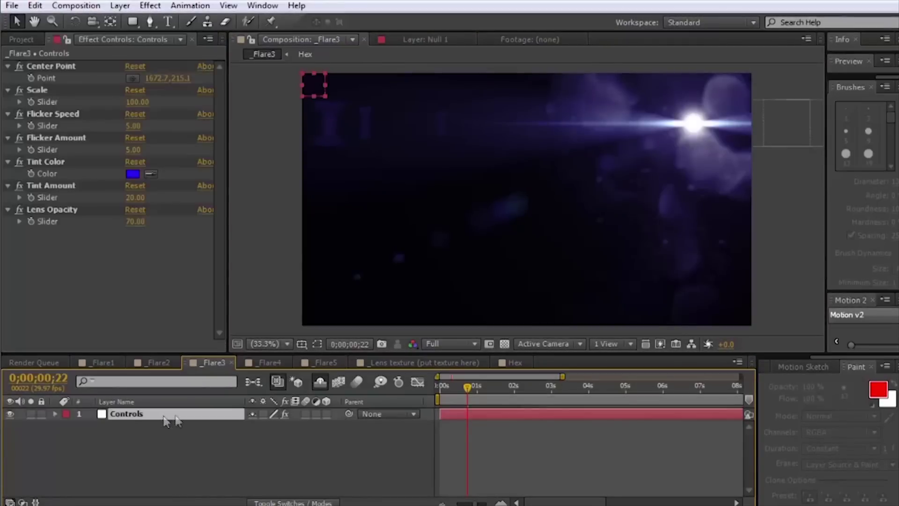
left_click(134, 77)
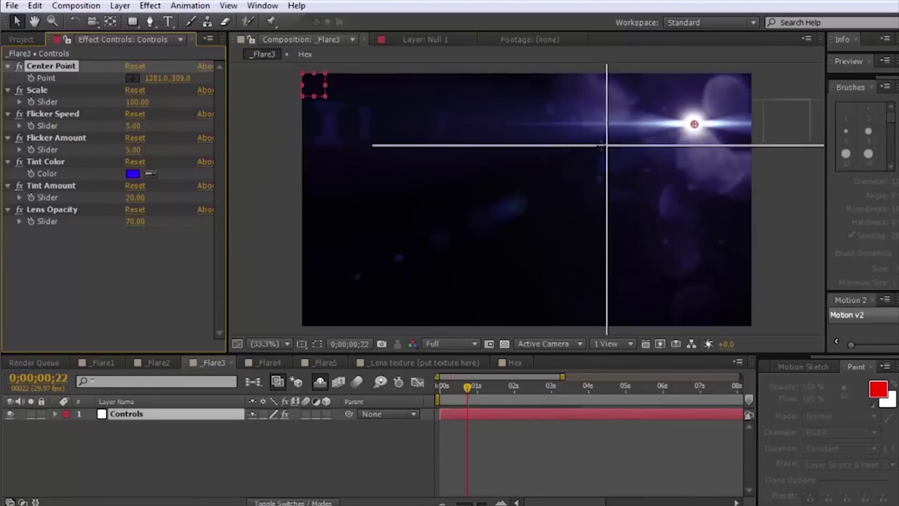
left_click(584, 155)
left_click_drag(585, 156, 352, 154)
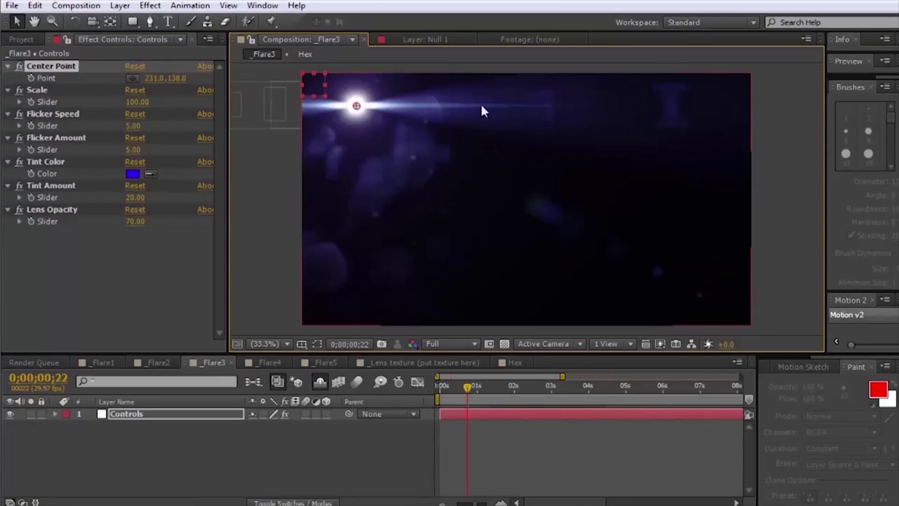
left_click_drag(358, 115, 527, 197)
Turn on title/action safe guides and settle the flare centre mid-frame at 969.0, 390.0.
left_click(302, 343)
left_click(342, 358)
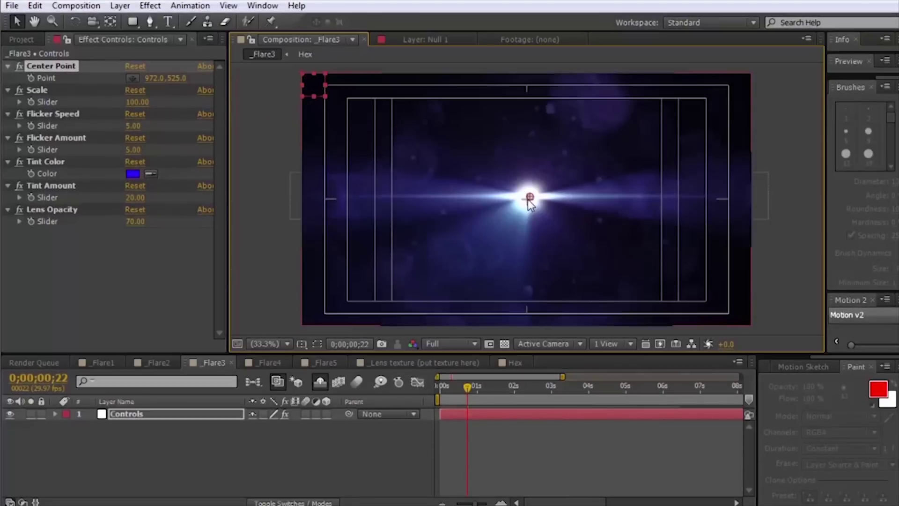
left_click_drag(530, 200, 529, 190)
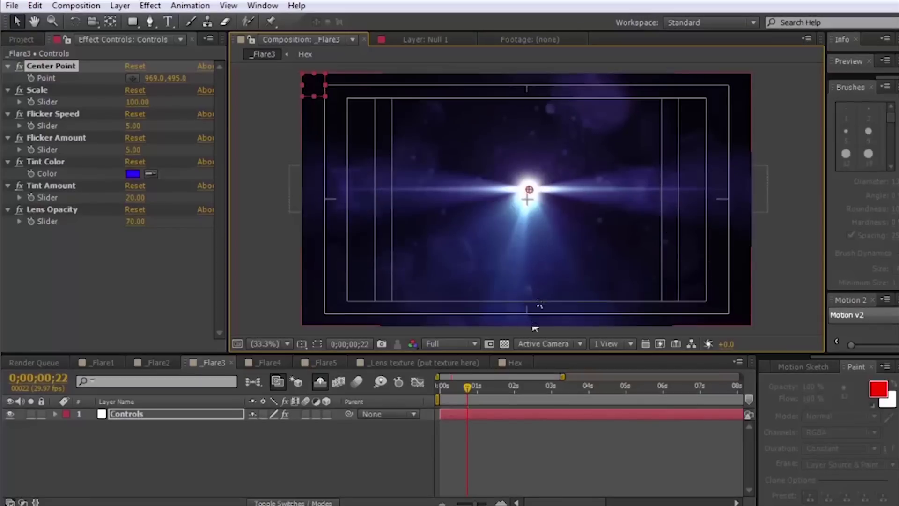
left_click_drag(527, 174, 525, 165)
left_click(525, 165)
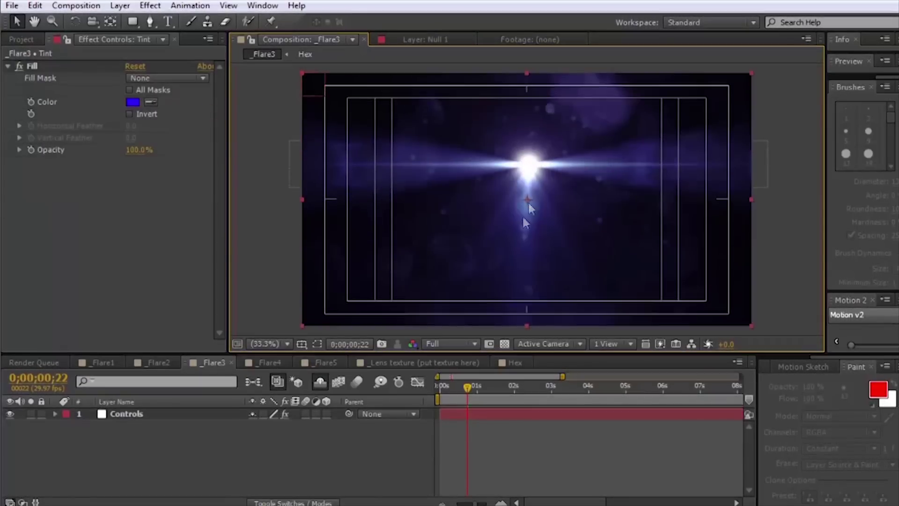
left_click(189, 415)
Sweep _Flare4's teal flare centre to the left edge and back to near mid-frame at 939.0, 561.0.
left_click(295, 362)
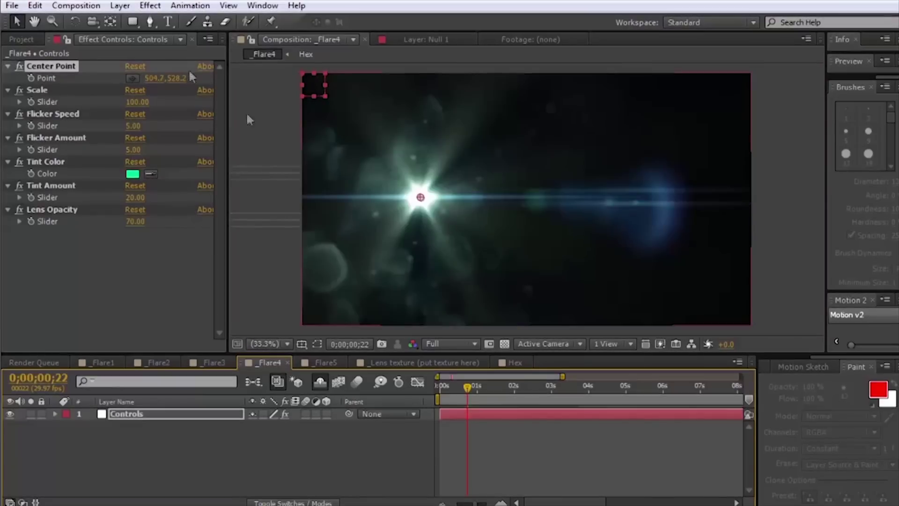
left_click(133, 77)
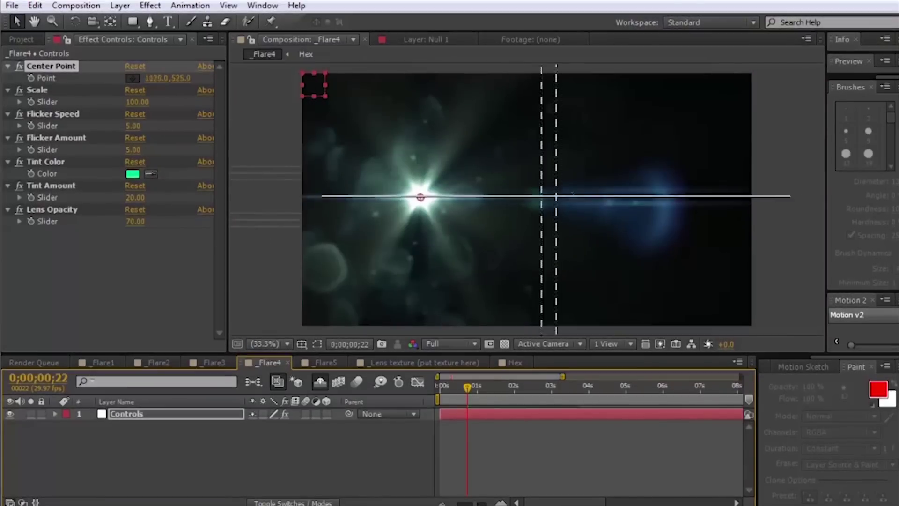
left_click(419, 149)
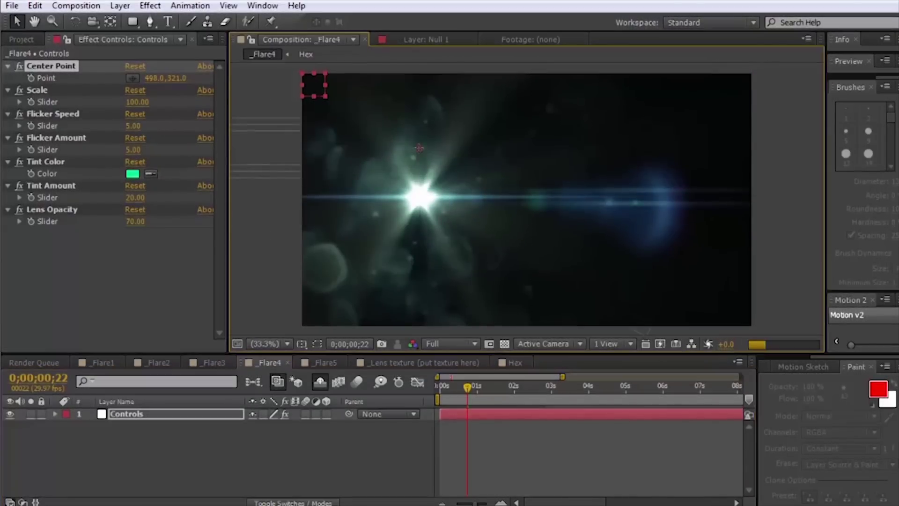
left_click_drag(419, 149, 331, 147)
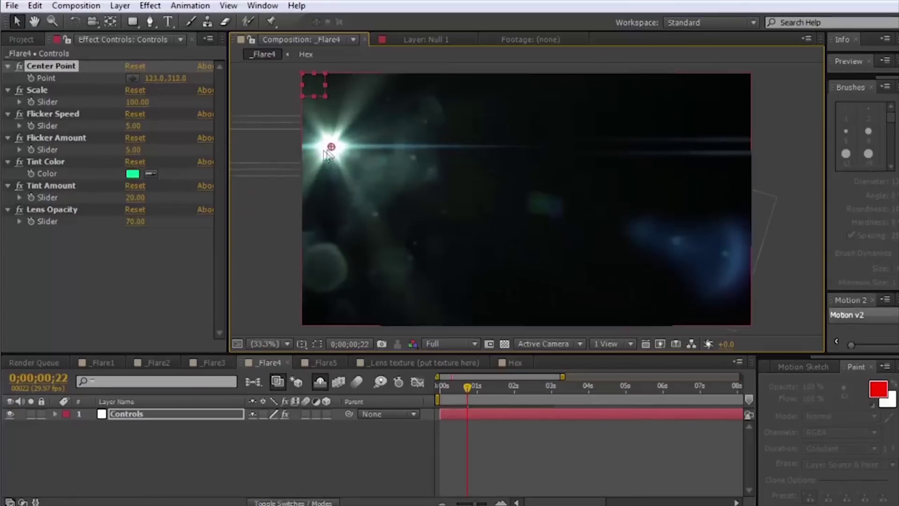
left_click_drag(329, 154, 525, 211)
left_click(325, 364)
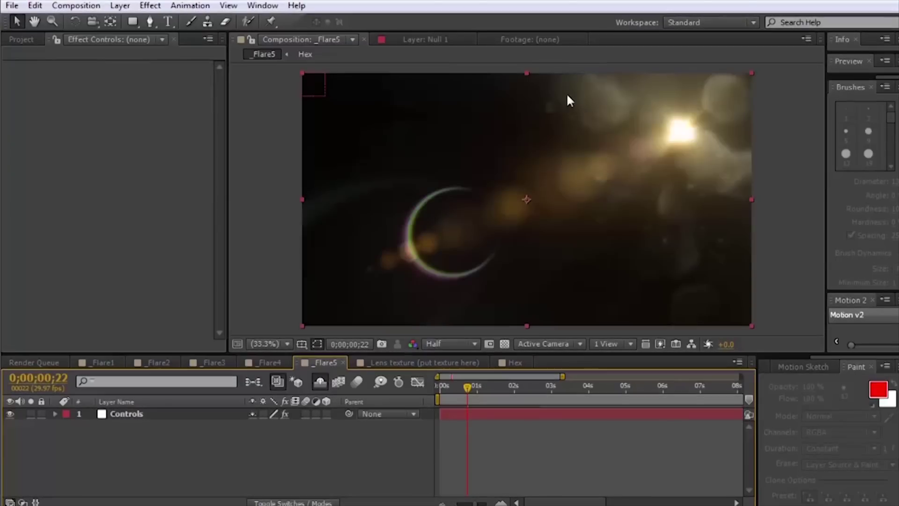
Try an upper-left centre for _Flare5's golden flare, then revert it to mid-frame at 954.0, 540.0.
left_click(112, 415)
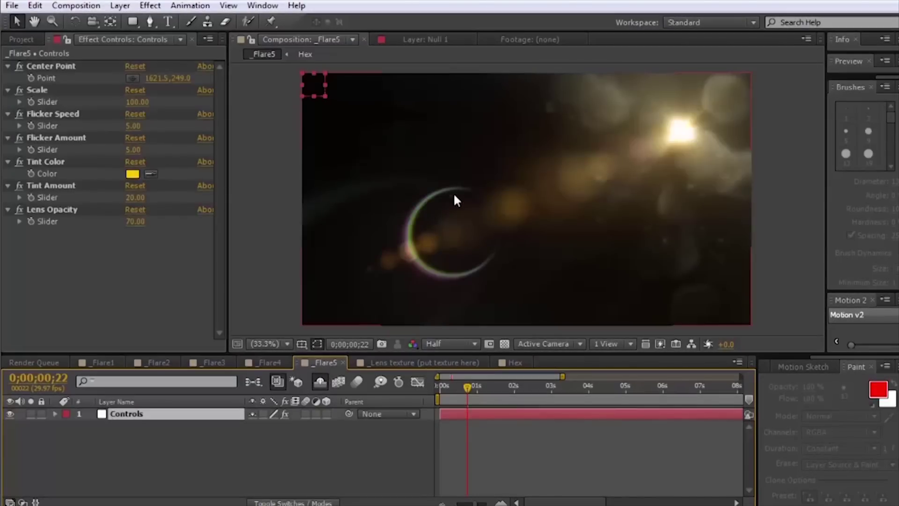
left_click(132, 79)
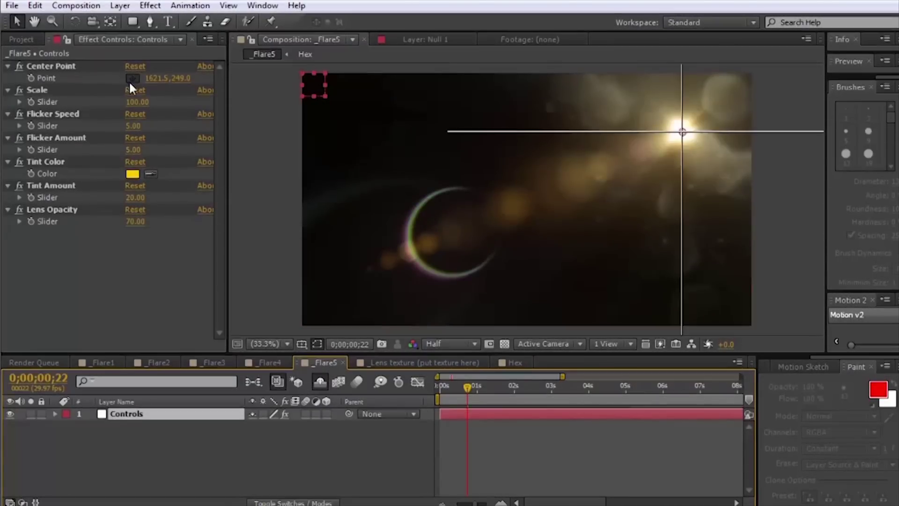
left_click(387, 121)
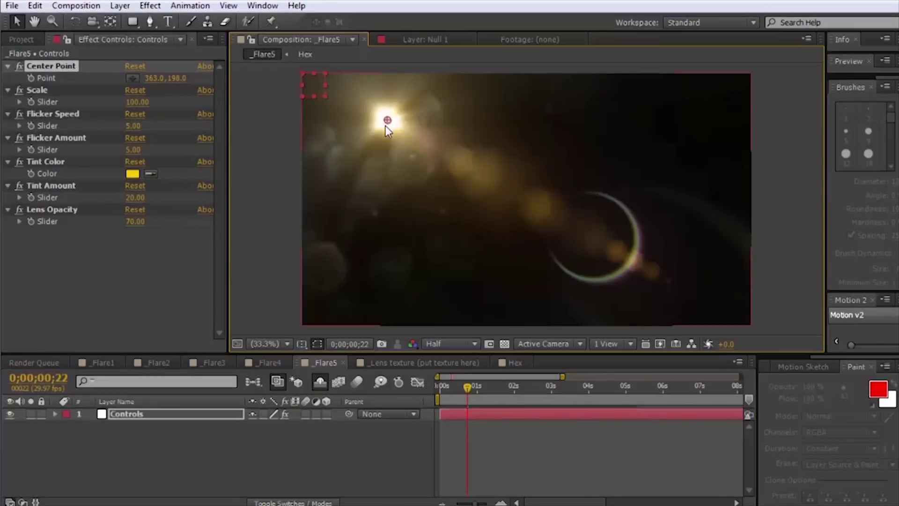
key("ctrl+z")
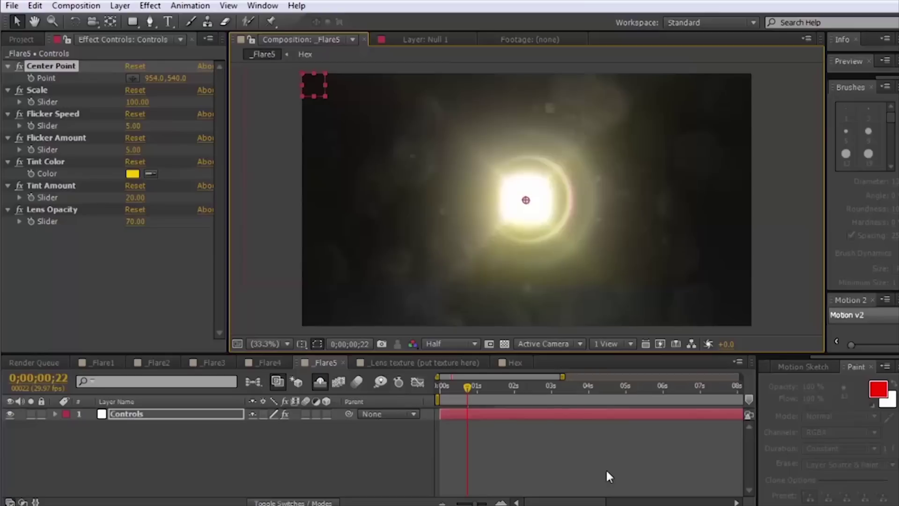